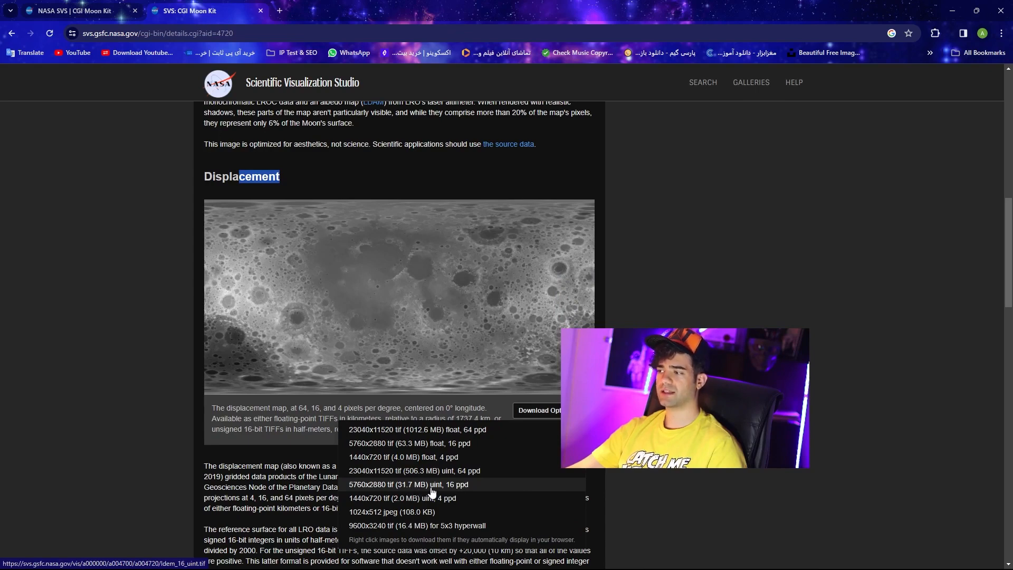
{"action": "scroll", "coordinate": [433, 493], "scroll_direction": "down", "scroll_amount": 1}
{"action": "left_click", "coordinate": [639, 412]}
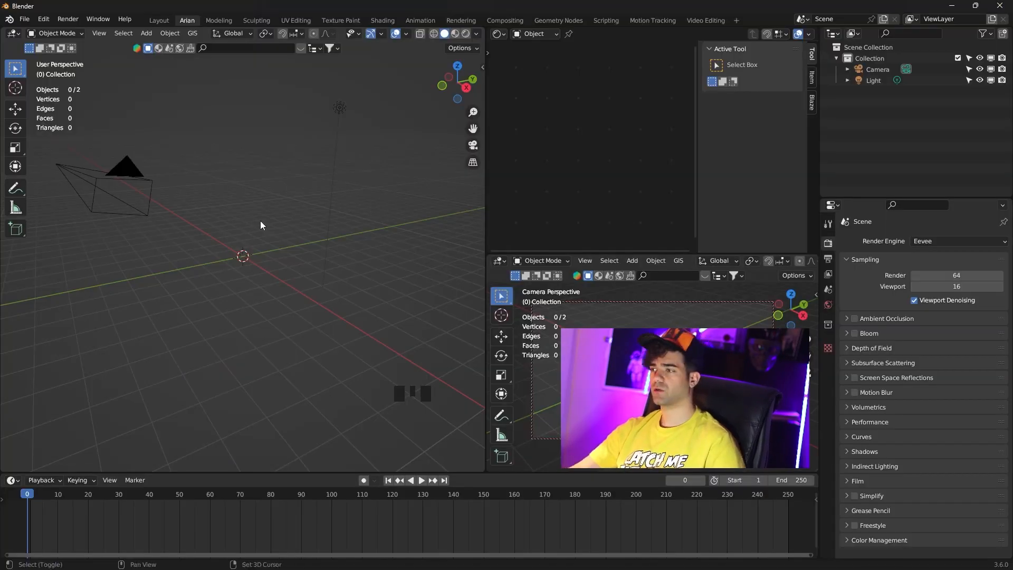
Step: Switch to Blender, add a UV sphere at the origin and scale it up to a little over five times its size
{"action": "key", "text": "shift+a"}
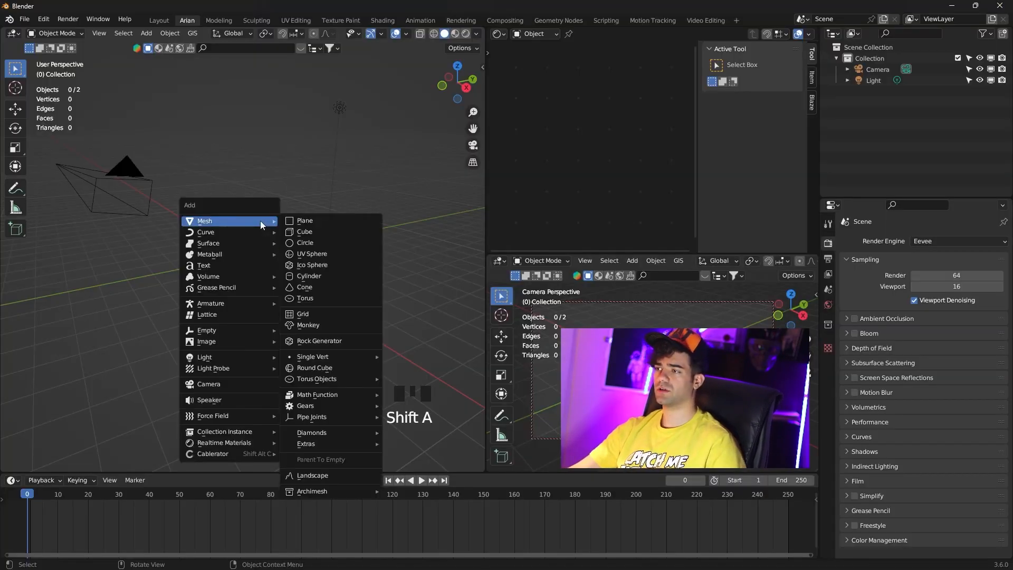
{"action": "left_click", "coordinate": [316, 254]}
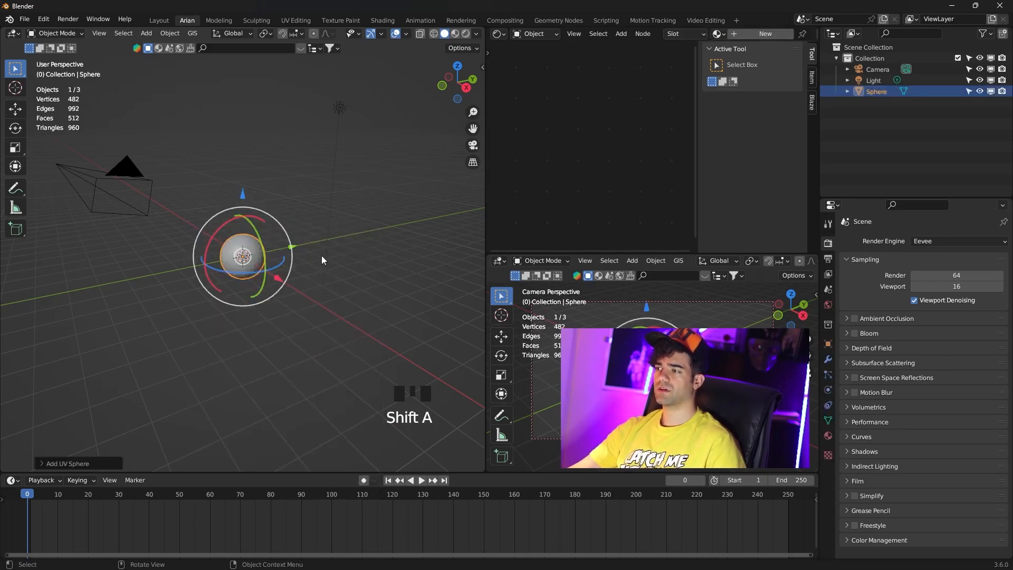
{"action": "key", "text": "s"}
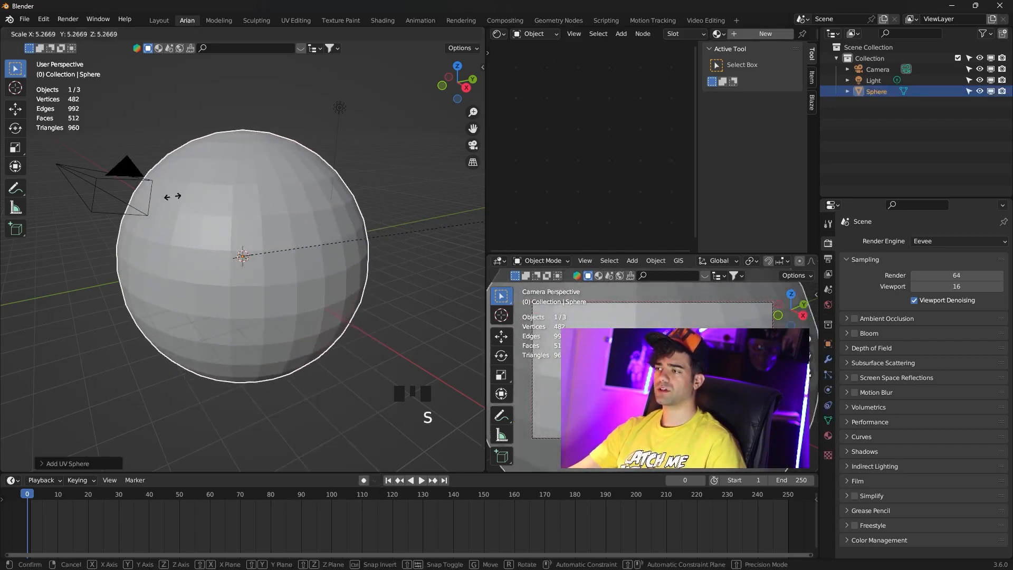
{"action": "left_click", "coordinate": [172, 269]}
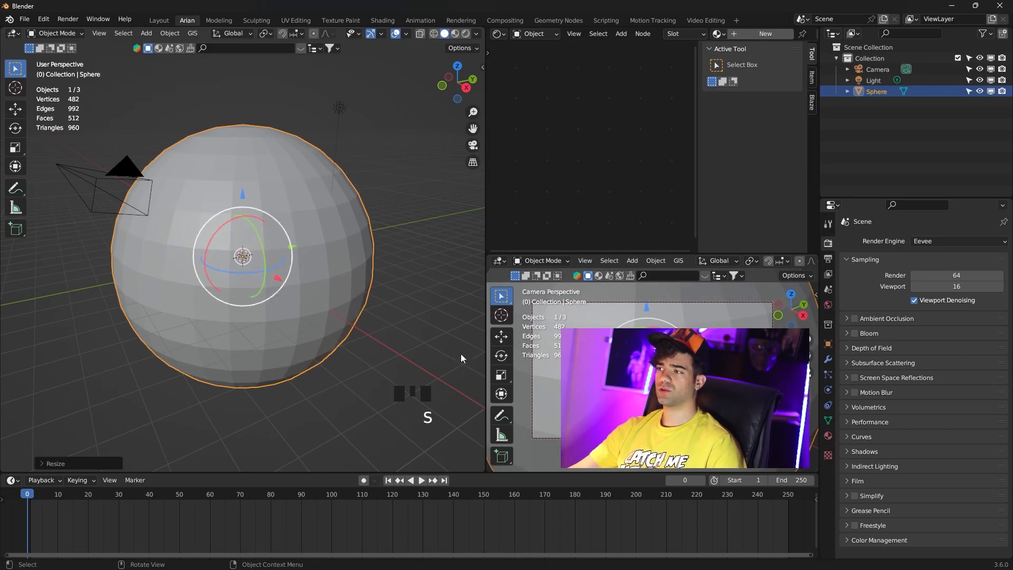
Step: Add a Subdivision Surface modifier to the sphere and set its viewport level to 2
{"action": "left_click", "coordinate": [828, 363]}
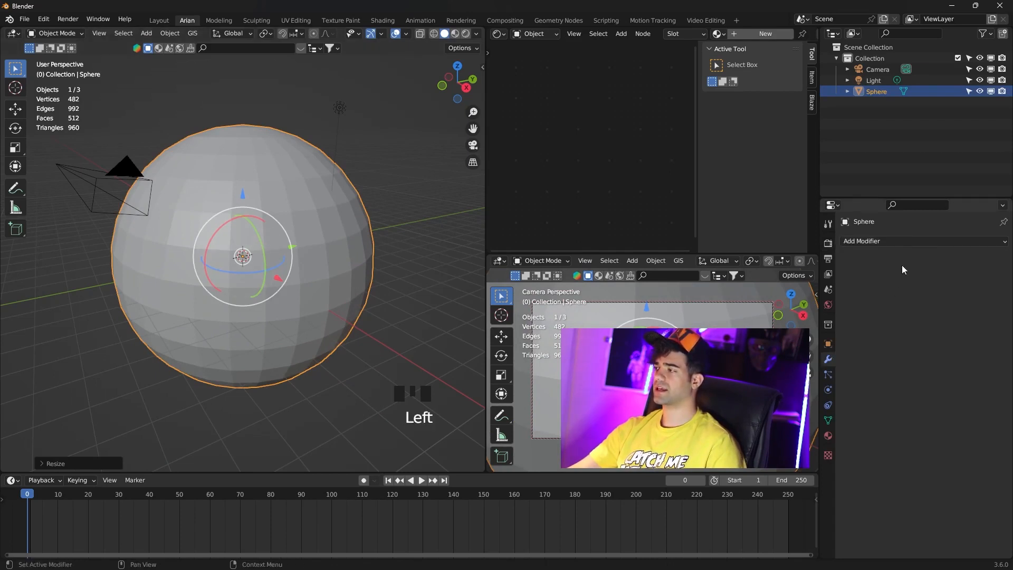
{"action": "left_click", "coordinate": [892, 241]}
{"action": "left_click", "coordinate": [791, 441]}
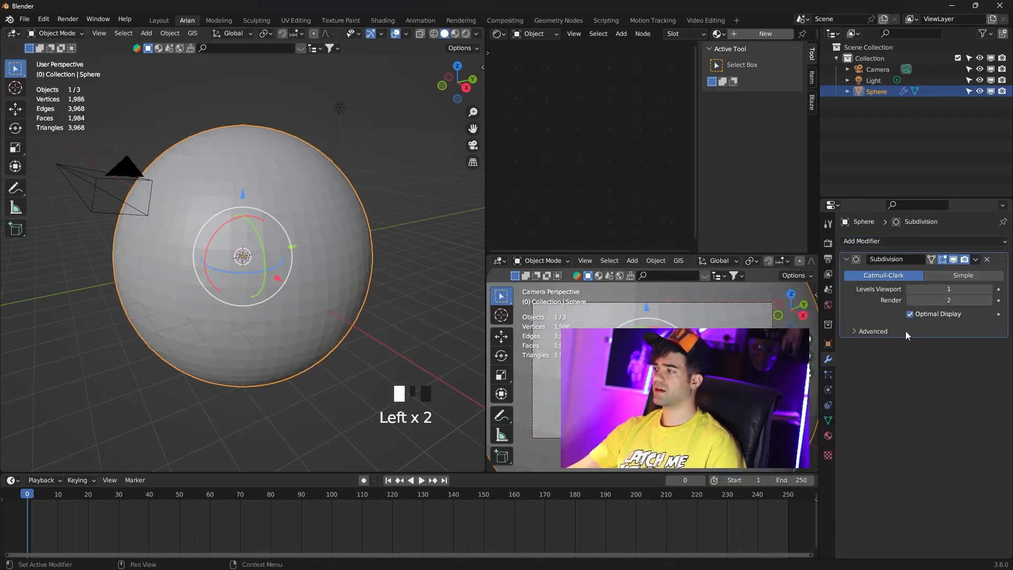
{"action": "left_click", "coordinate": [984, 289]}
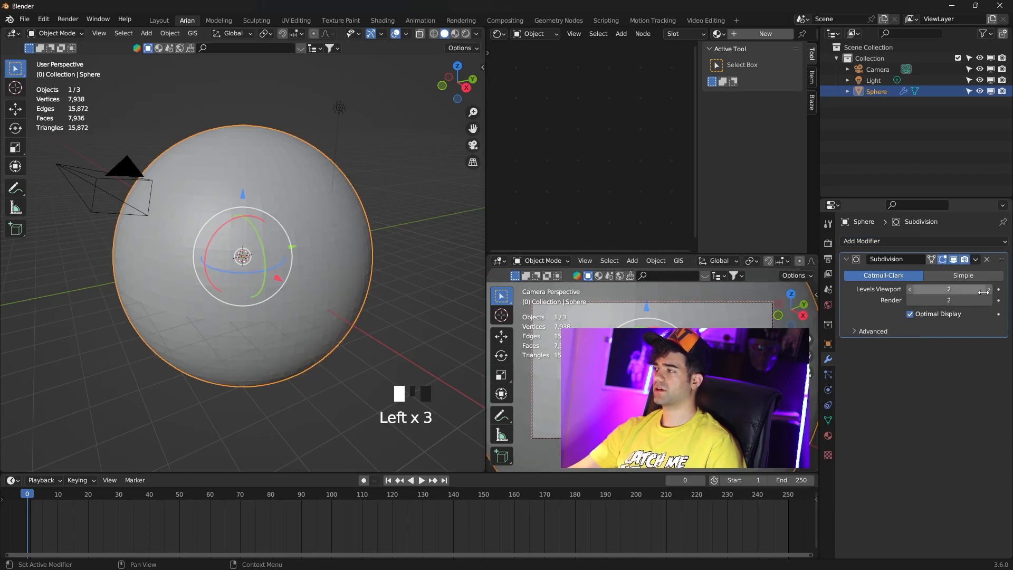
Step: Shade the sphere smooth and keep it selected
{"action": "right_click", "coordinate": [333, 227]}
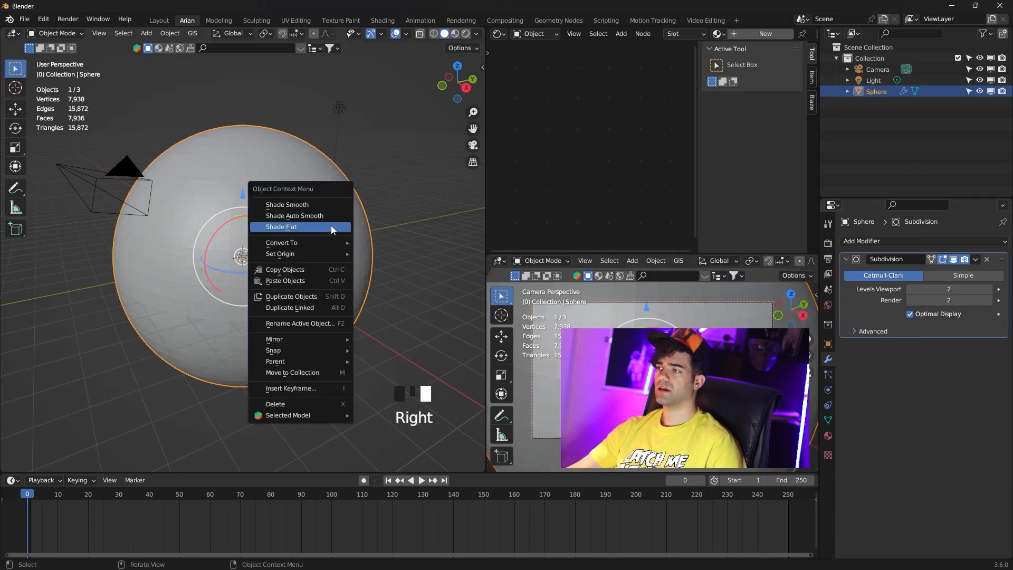
{"action": "left_click", "coordinate": [322, 204]}
{"action": "left_click", "coordinate": [378, 169]}
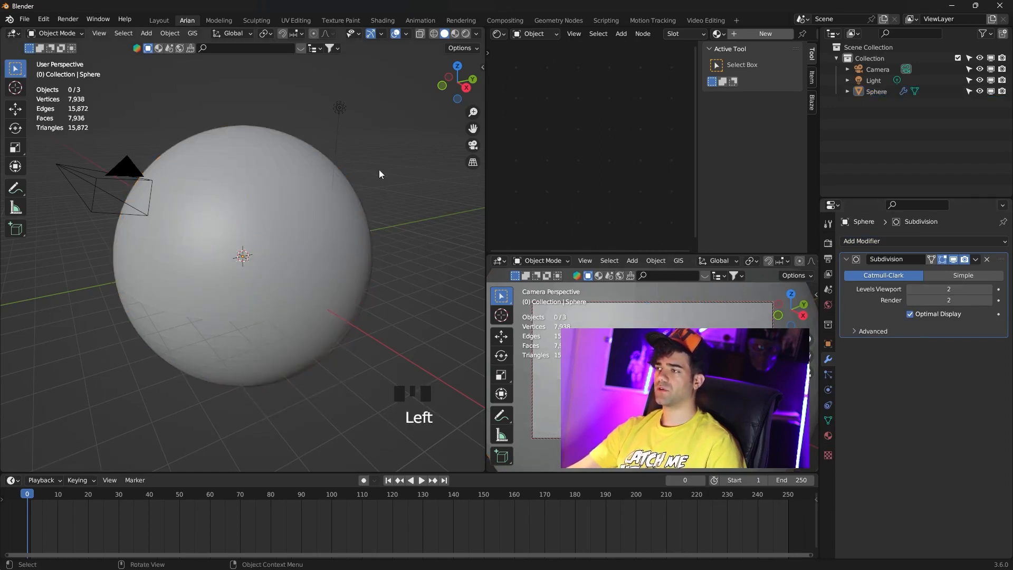
{"action": "left_click", "coordinate": [280, 188]}
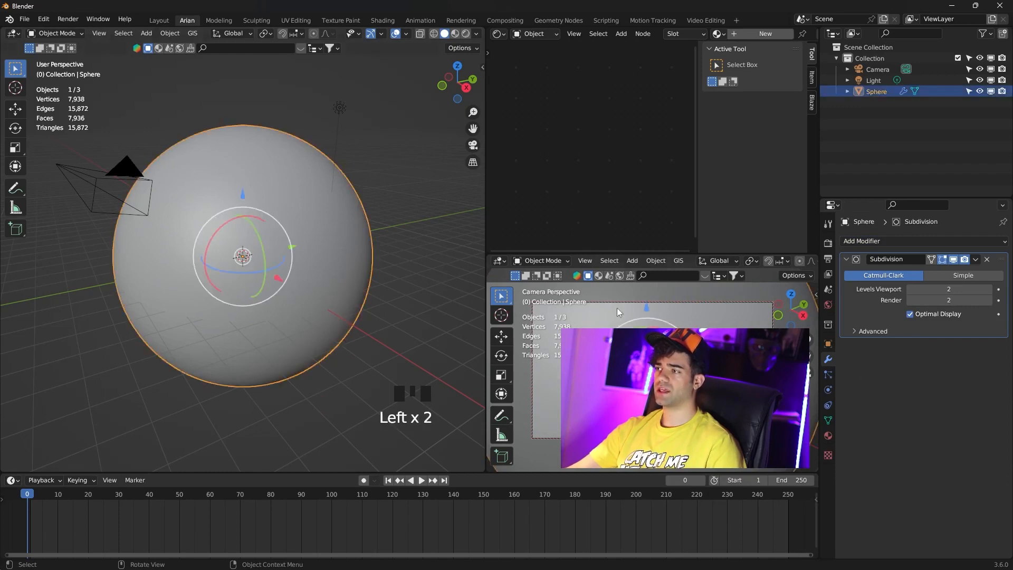
Step: Create a new material for the sphere and widen the shader editor area
{"action": "left_click", "coordinate": [829, 436]}
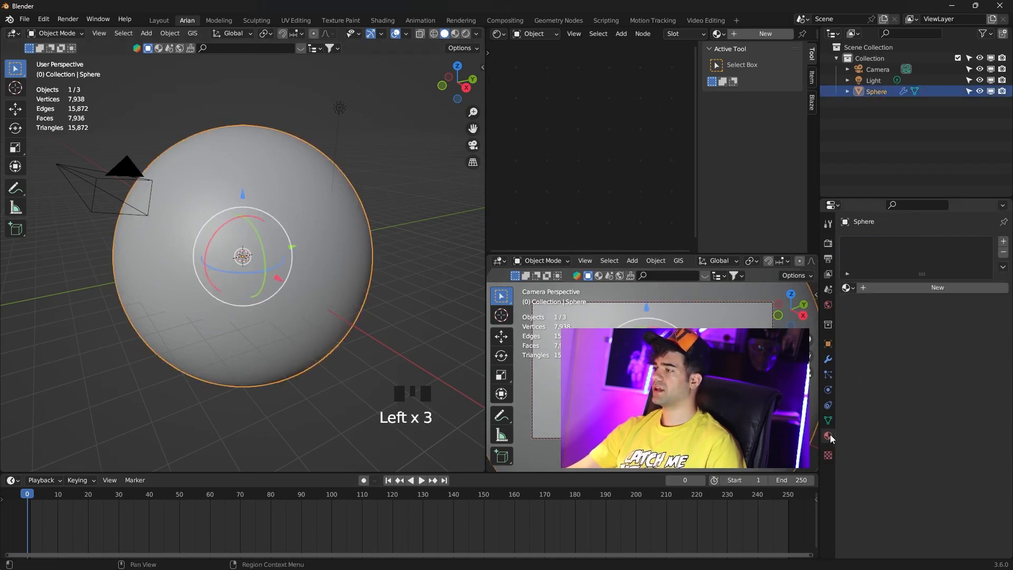
{"action": "left_click", "coordinate": [938, 287]}
{"action": "left_click_drag", "start_coordinate": [485, 148], "coordinate": [418, 146]}
{"action": "left_click", "coordinate": [609, 78]}
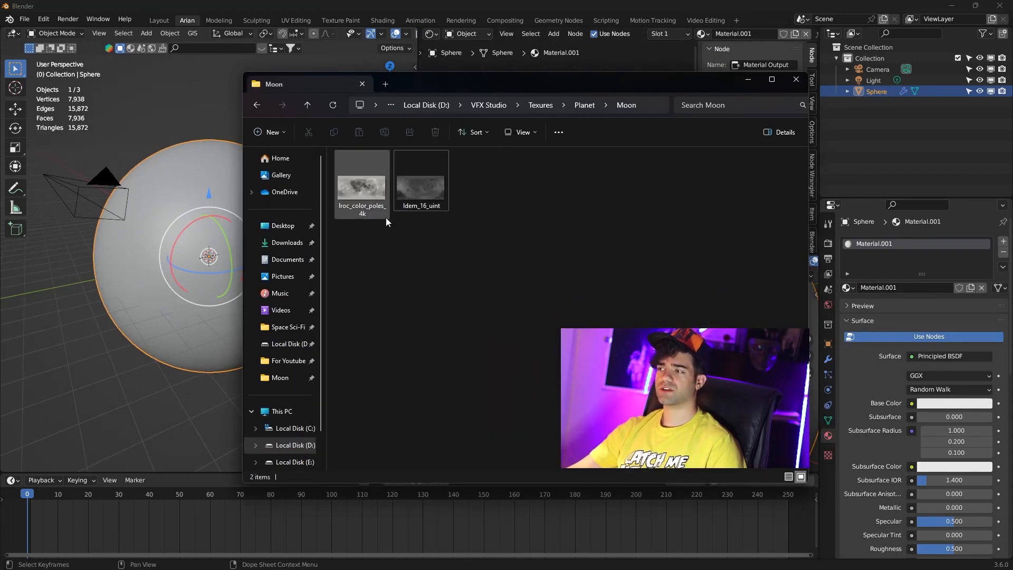
Step: View the moon color map lroc_color_poles_4k and the displacement map in the Moon folder, and close the image viewer
{"action": "double_click", "coordinate": [368, 194]}
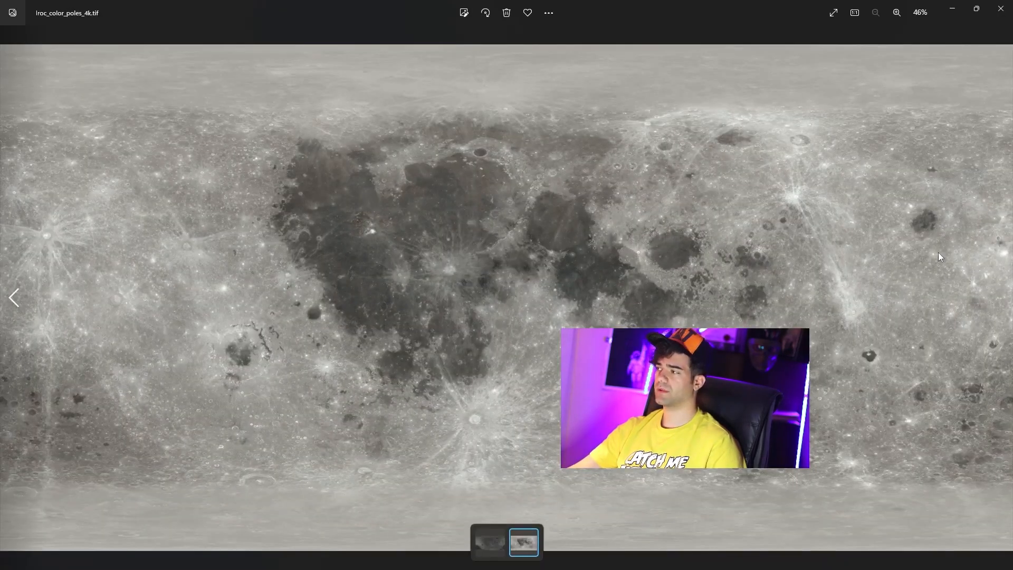
{"action": "key", "text": "Left"}
{"action": "key", "text": "Right"}
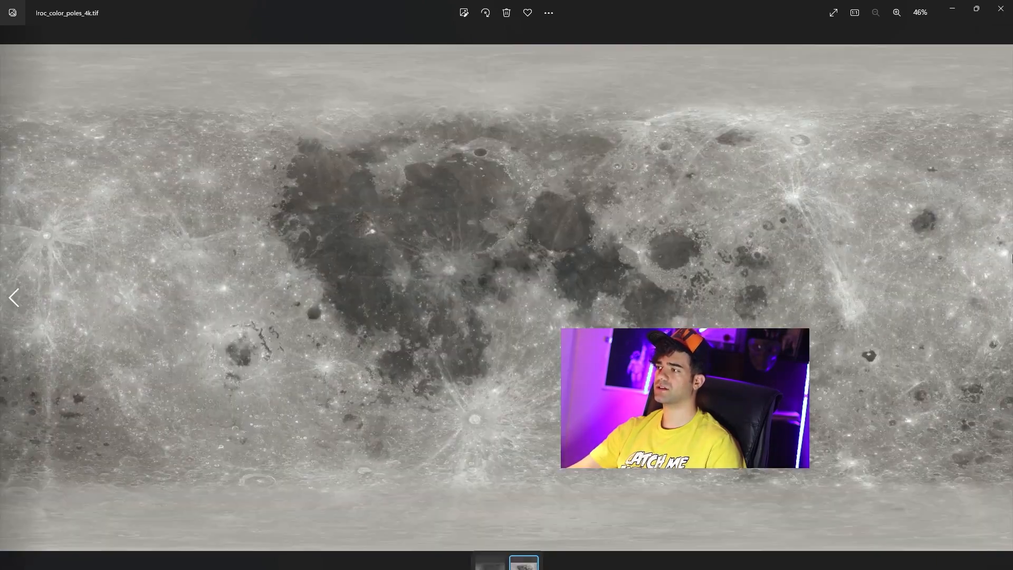
{"action": "left_click", "coordinate": [1001, 8]}
Step: Bring lroc_color_poles_4k.tif from the Moon folder into the sphere's material as an image texture feeding Base Color
{"action": "left_click", "coordinate": [463, 209]}
{"action": "left_click_drag", "start_coordinate": [520, 81], "coordinate": [637, 146]}
{"action": "left_click", "coordinate": [485, 262]}
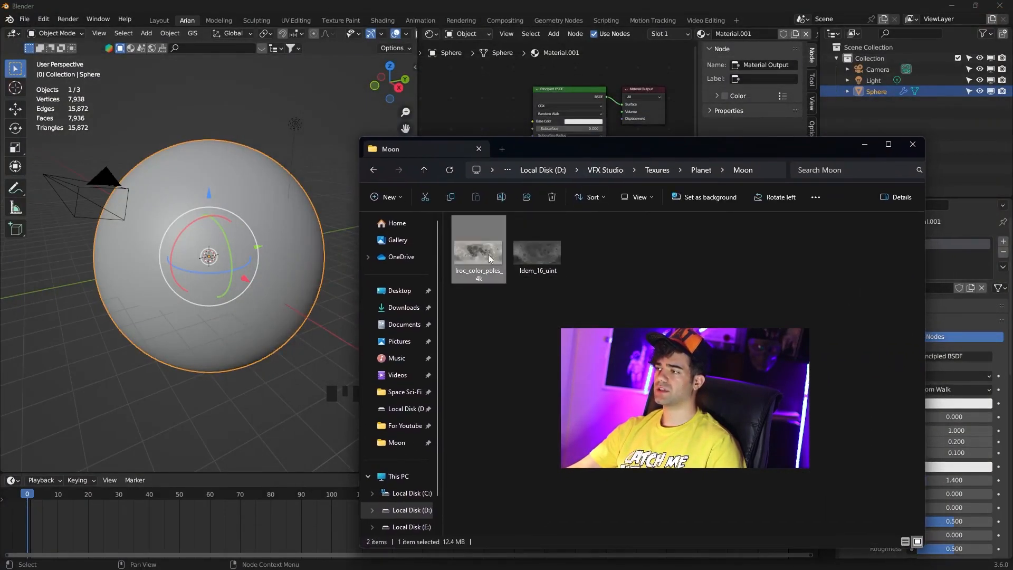
{"action": "left_click_drag", "start_coordinate": [487, 259], "coordinate": [533, 122]}
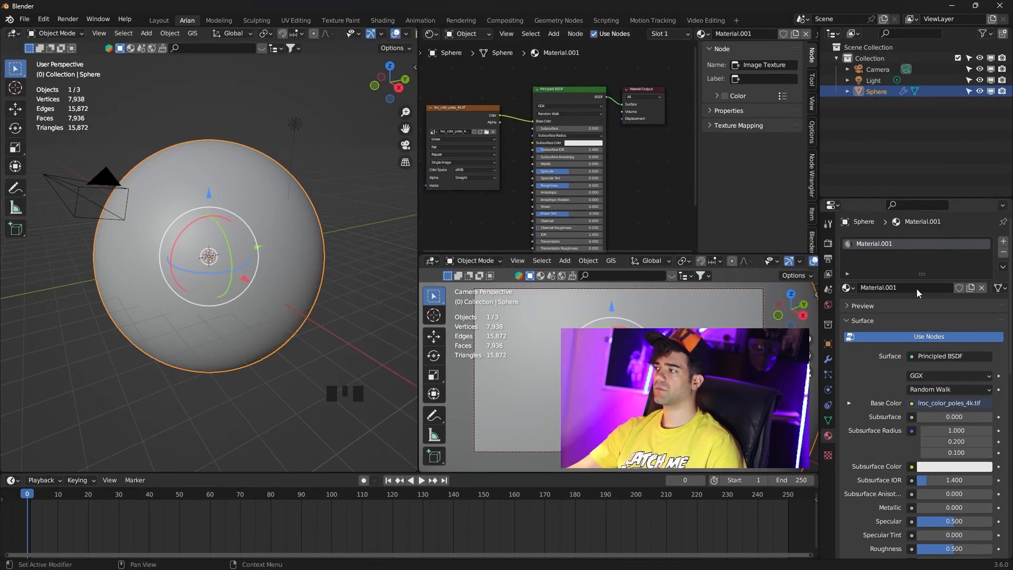
Step: Set the render engine to Cycles with the GPU Compute device and the Experimental feature set
{"action": "left_click", "coordinate": [828, 243]}
{"action": "left_click", "coordinate": [931, 241]}
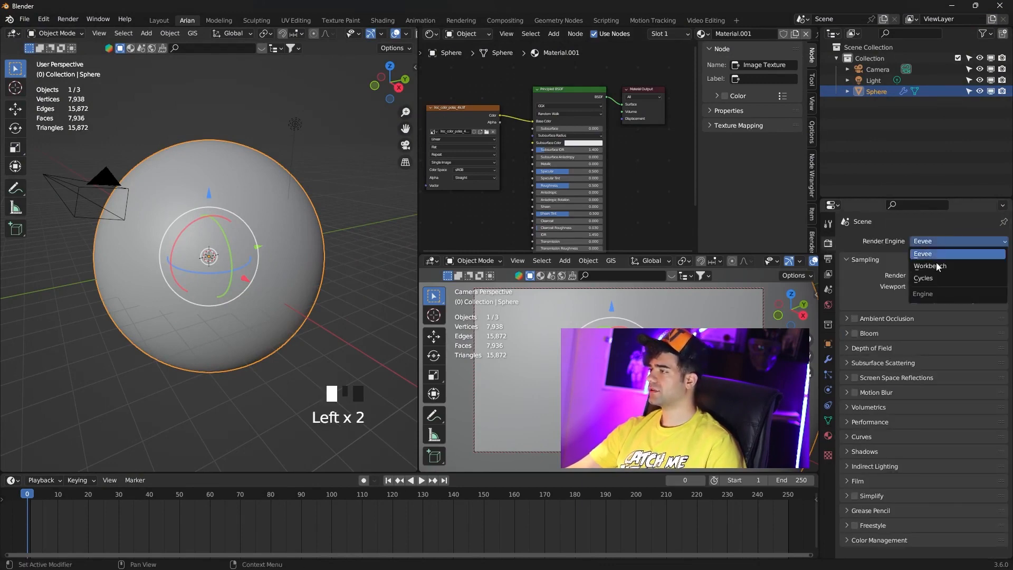
{"action": "left_click", "coordinate": [926, 279]}
{"action": "left_click", "coordinate": [932, 269]}
{"action": "left_click", "coordinate": [935, 293]}
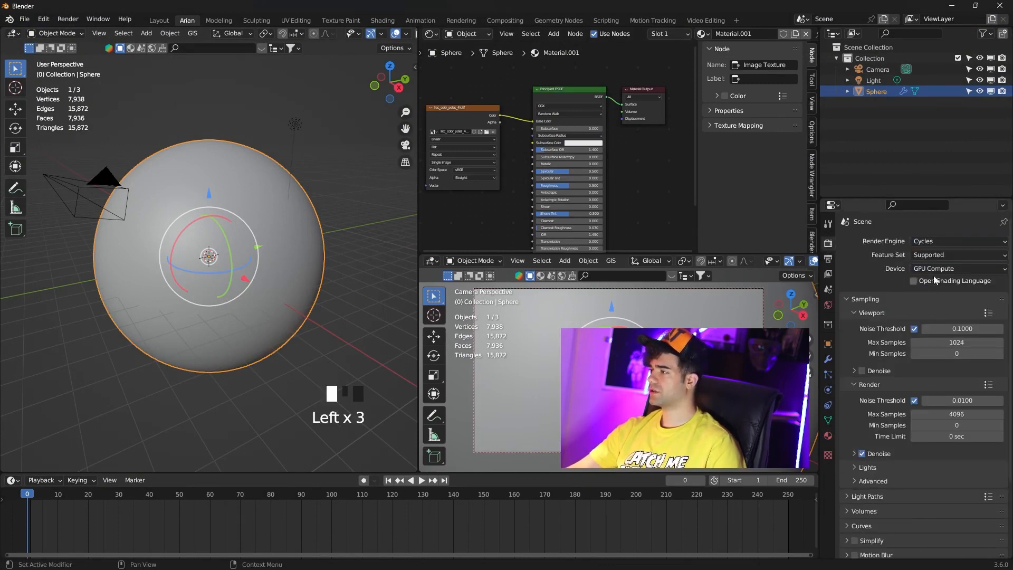
{"action": "left_click", "coordinate": [932, 258]}
{"action": "left_click", "coordinate": [935, 279]}
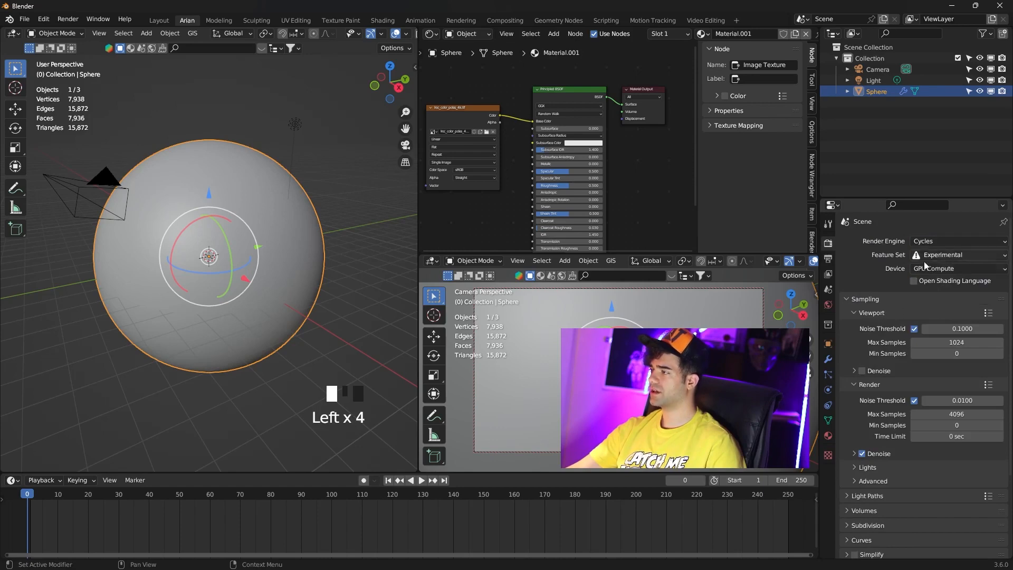
Step: Set the sphere material's surface displacement method to Displacement and Bump
{"action": "left_click", "coordinate": [828, 436]}
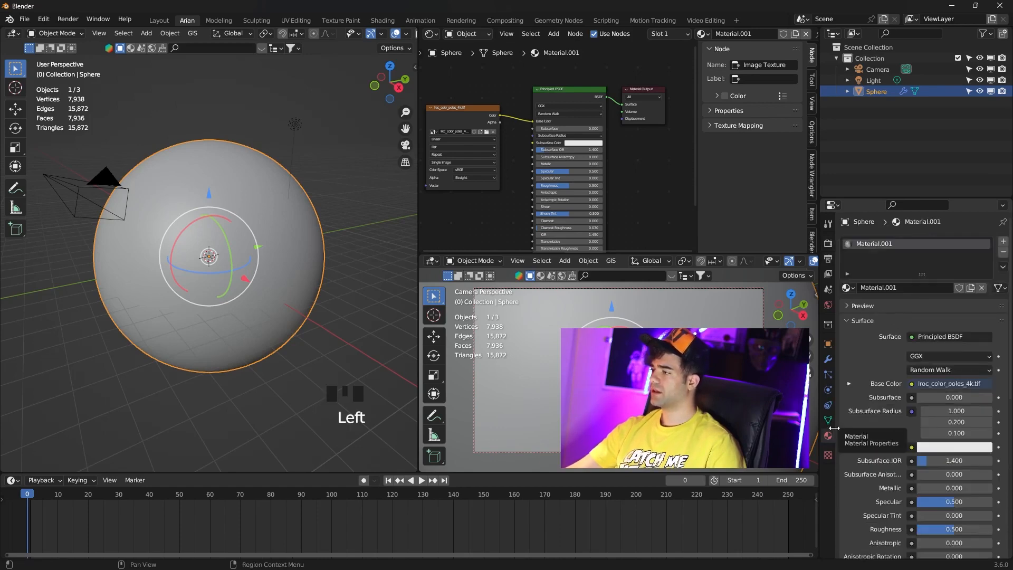
{"action": "scroll", "coordinate": [858, 391], "scroll_direction": "down", "scroll_amount": 2}
{"action": "scroll", "coordinate": [858, 390], "scroll_direction": "down", "scroll_amount": 16}
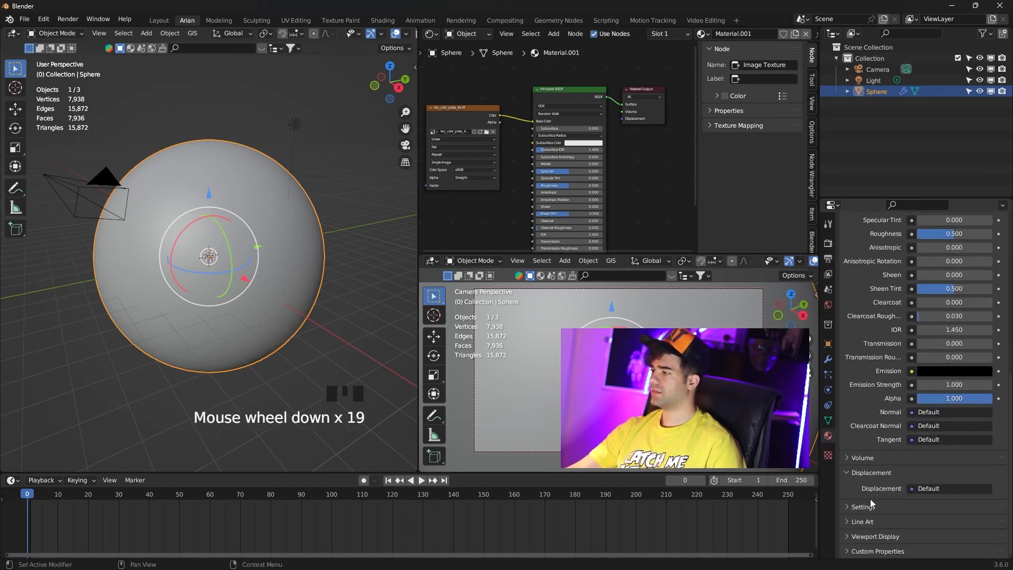
{"action": "left_click", "coordinate": [872, 506]}
{"action": "scroll", "coordinate": [877, 510], "scroll_direction": "down", "scroll_amount": 5}
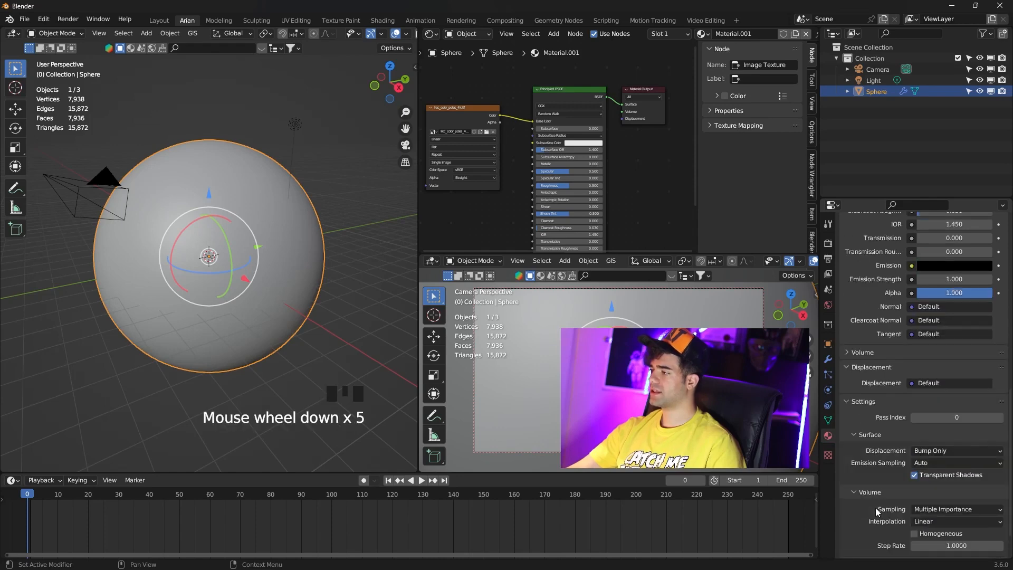
{"action": "left_click", "coordinate": [934, 451]}
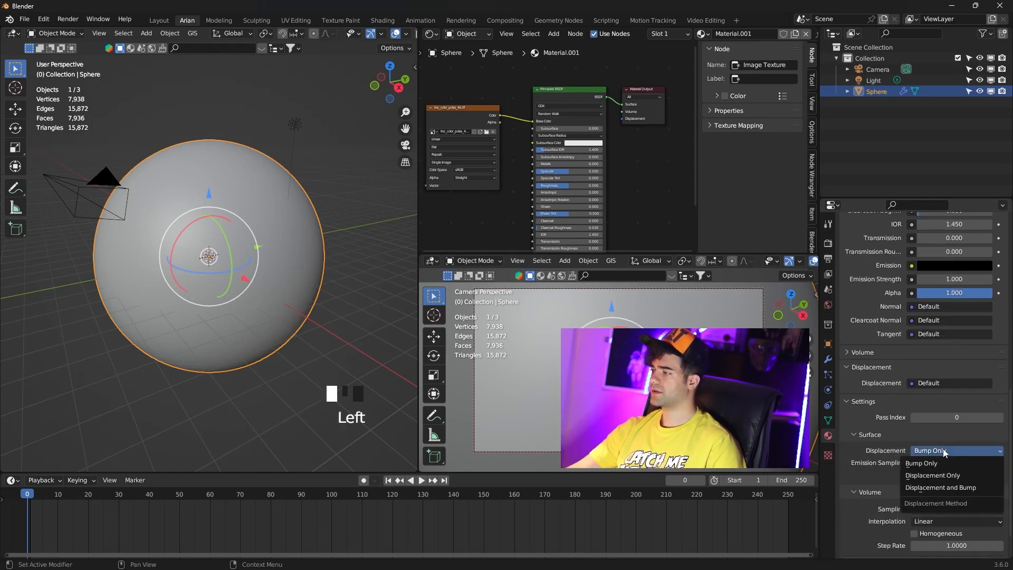
{"action": "left_click", "coordinate": [958, 488]}
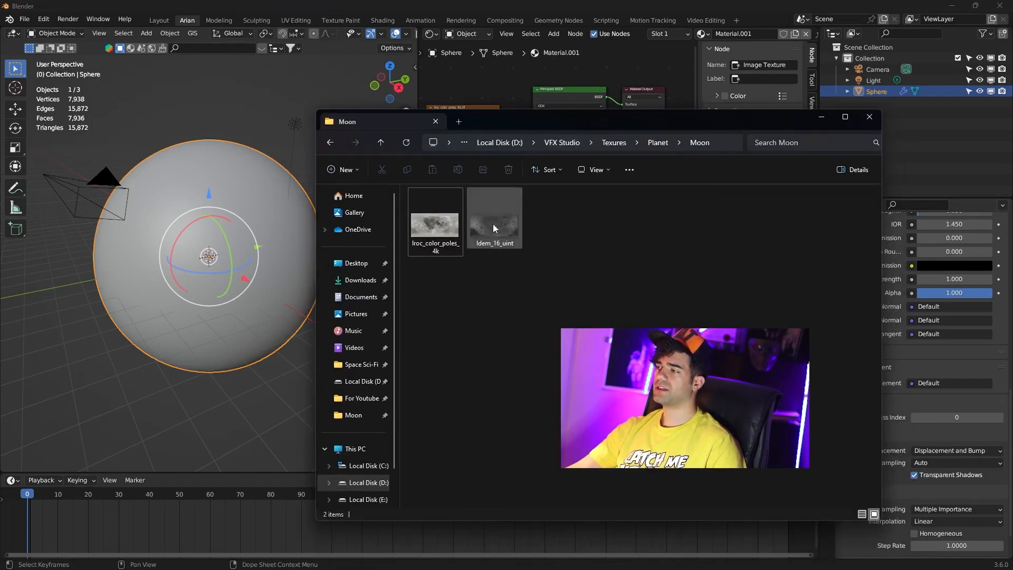
Step: Bring ldem_16_uint.tif from the Moon folder into the material's node tree as a second image texture
{"action": "left_click_drag", "start_coordinate": [617, 127], "coordinate": [812, 144]}
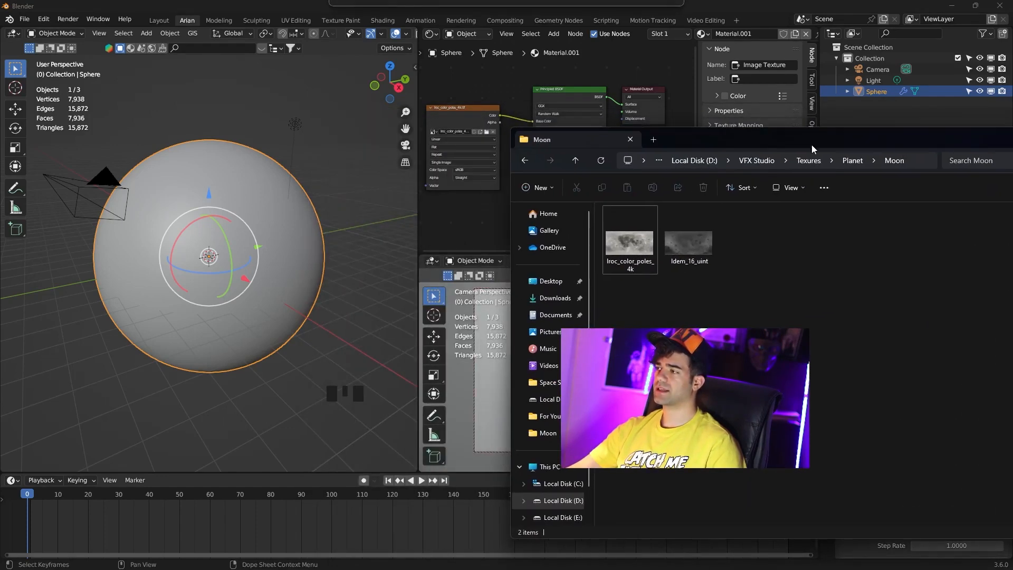
{"action": "left_click_drag", "start_coordinate": [689, 243], "coordinate": [454, 208]}
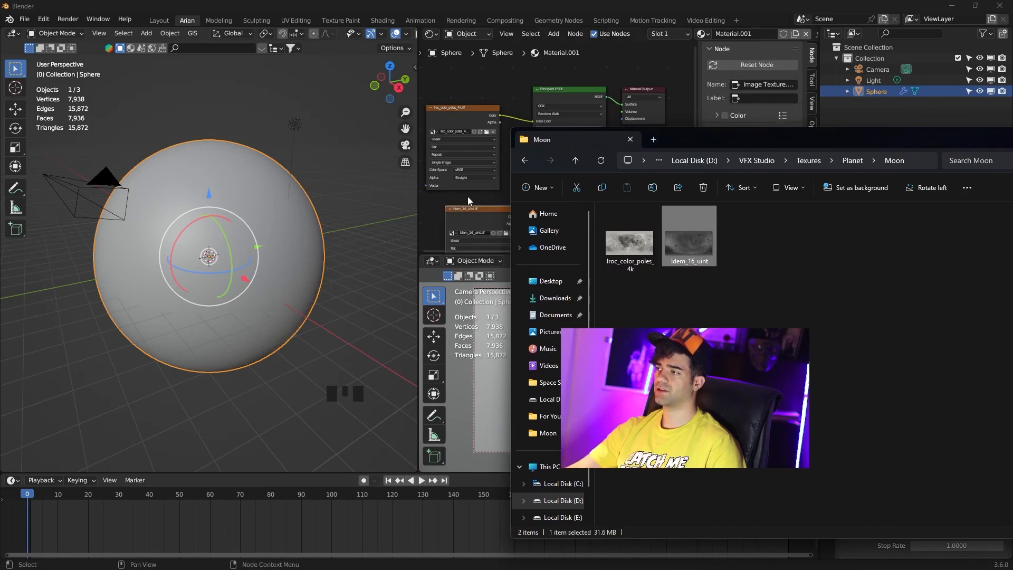
{"action": "left_click", "coordinate": [468, 201]}
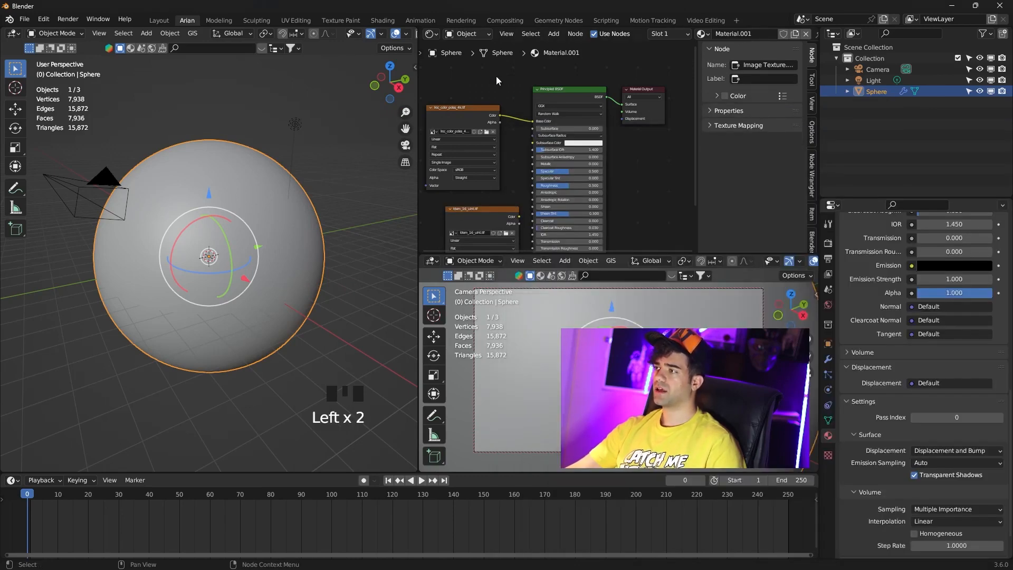
Step: Maximize the shader editor and spread the nodes apart, moving the ldem_16_uint.tif texture and the Material Output away from the Principled BSDF
{"action": "key", "text": "ctrl+space"}
{"action": "scroll", "coordinate": [418, 194], "scroll_direction": "down", "scroll_amount": 1}
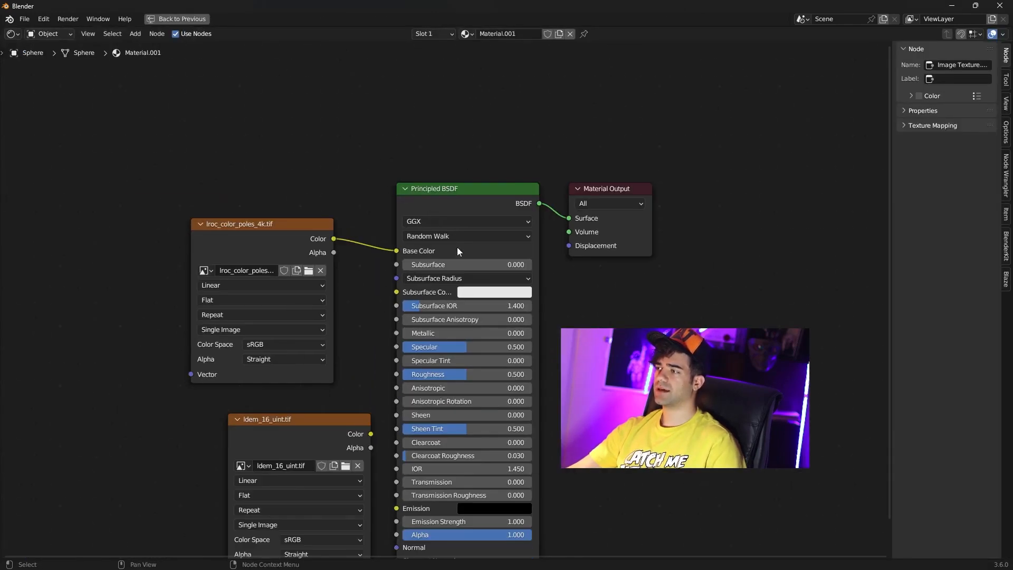
{"action": "middle_click_drag", "start_coordinate": [457, 247], "coordinate": [367, 180]}
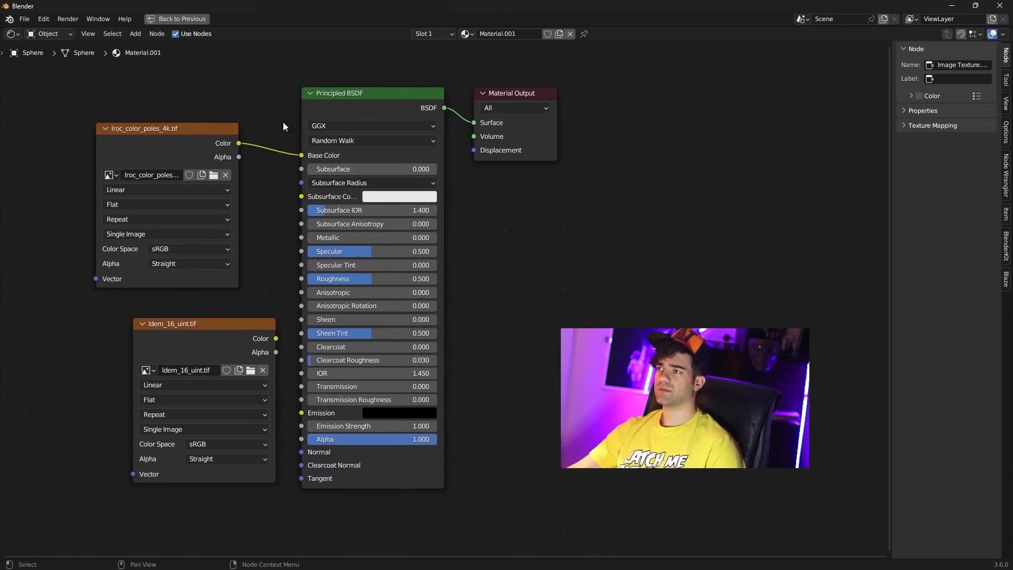
{"action": "left_click_drag", "start_coordinate": [271, 317], "coordinate": [197, 336]}
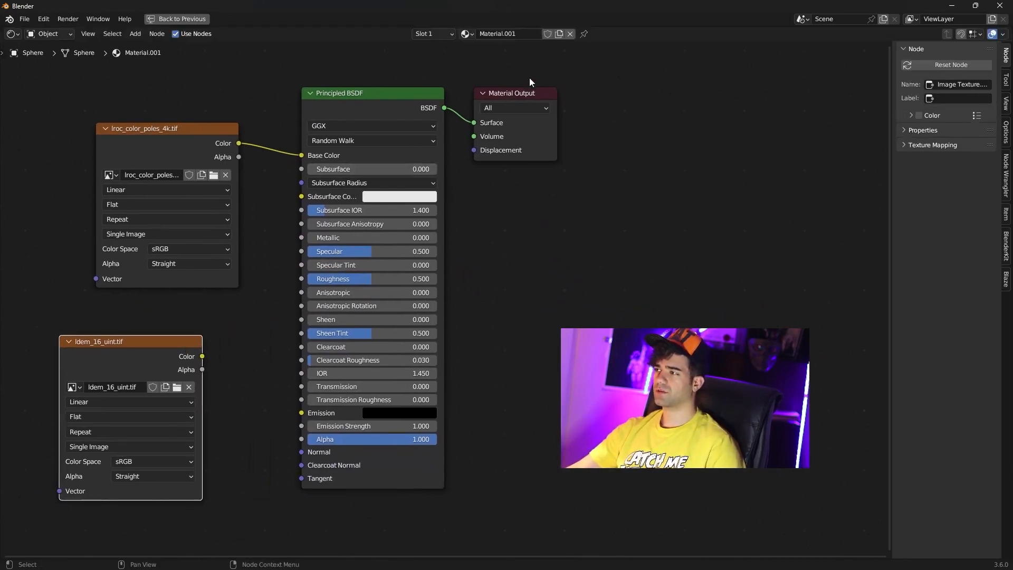
{"action": "left_click_drag", "start_coordinate": [506, 93], "coordinate": [813, 182]}
{"action": "left_click", "coordinate": [757, 166]}
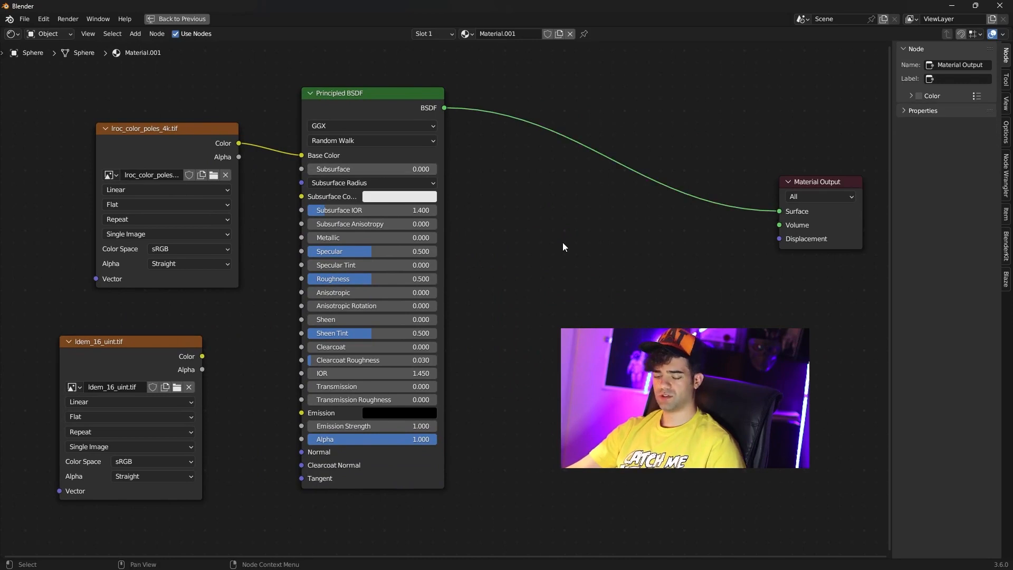
Step: Add a Displacement node between the Principled BSDF and the Material Output, and move the Material Output closer above it
{"action": "key", "text": "shift+a"}
{"action": "left_click", "coordinate": [562, 242]}
{"action": "type", "text": "disp"}
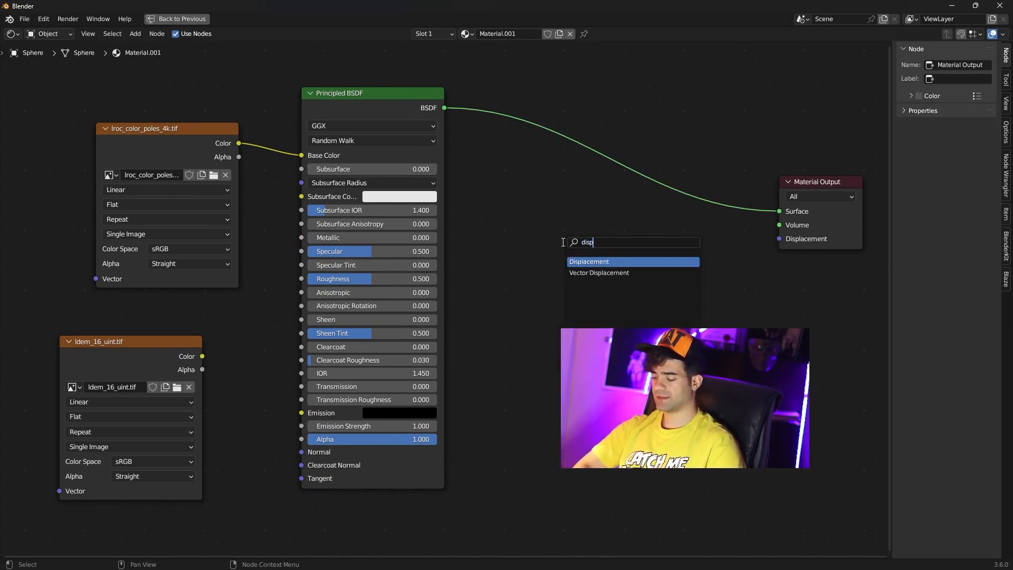
{"action": "key", "text": "Return"}
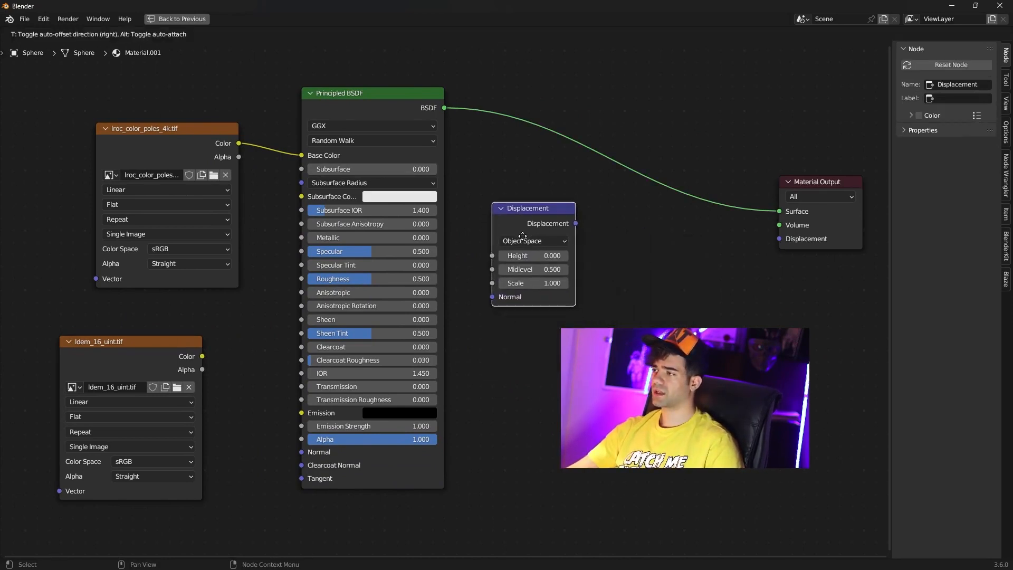
{"action": "left_click", "coordinate": [504, 223]}
{"action": "left_click_drag", "start_coordinate": [813, 186], "coordinate": [655, 113]}
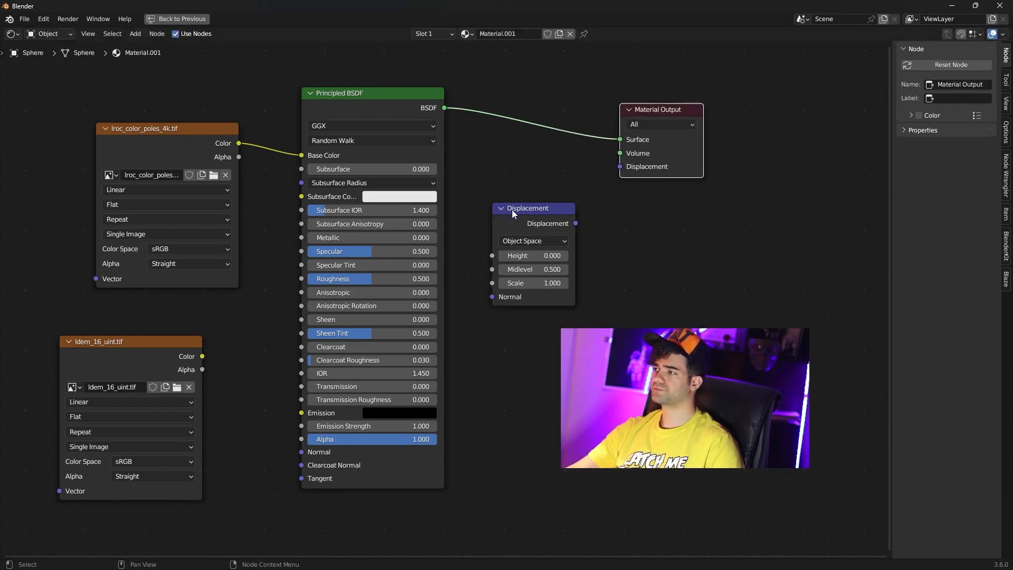
Step: Reposition the Displacement and ldem_16_uint.tif nodes, and set the ldem_16_uint.tif texture's color space to Non-Color
{"action": "left_click_drag", "start_coordinate": [512, 210], "coordinate": [499, 182]}
{"action": "left_click_drag", "start_coordinate": [147, 347], "coordinate": [171, 335]}
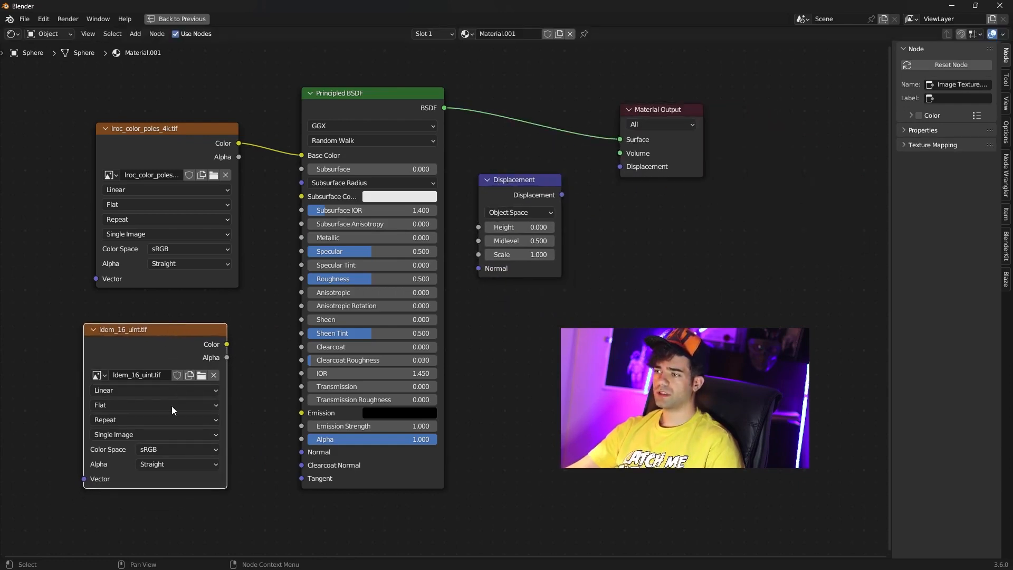
{"action": "left_click", "coordinate": [171, 449]}
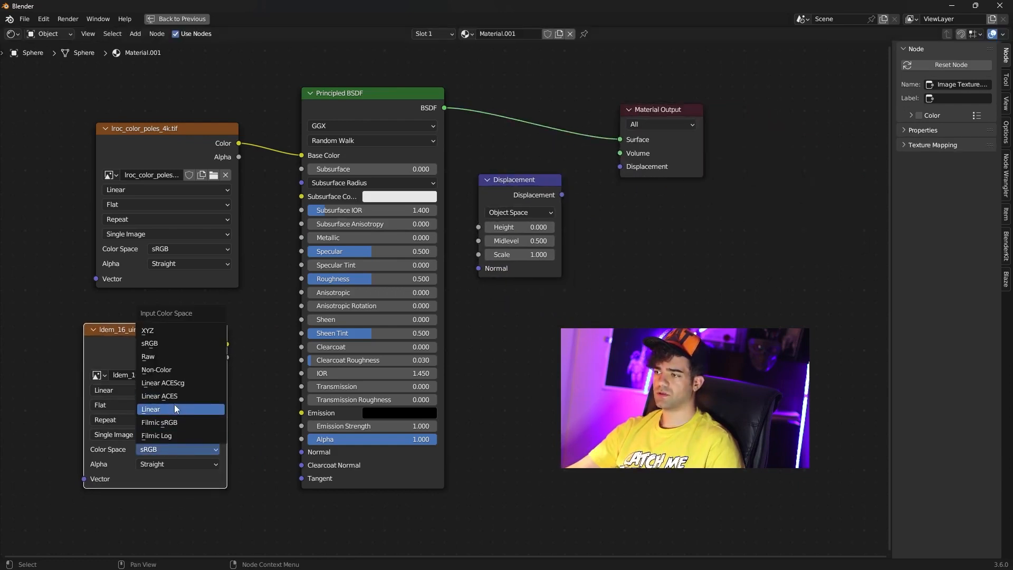
{"action": "left_click", "coordinate": [172, 372]}
Step: Connect the ldem_16_uint.tif color to the Displacement node's height, and the Displacement output to the Material Output's displacement
{"action": "left_click_drag", "start_coordinate": [228, 345], "coordinate": [488, 227]}
{"action": "left_click_drag", "start_coordinate": [528, 181], "coordinate": [616, 167]}
Step: Set the Displacement node's scale to 0.03 and deselect the node
{"action": "scroll", "coordinate": [614, 184], "scroll_direction": "up", "scroll_amount": 2}
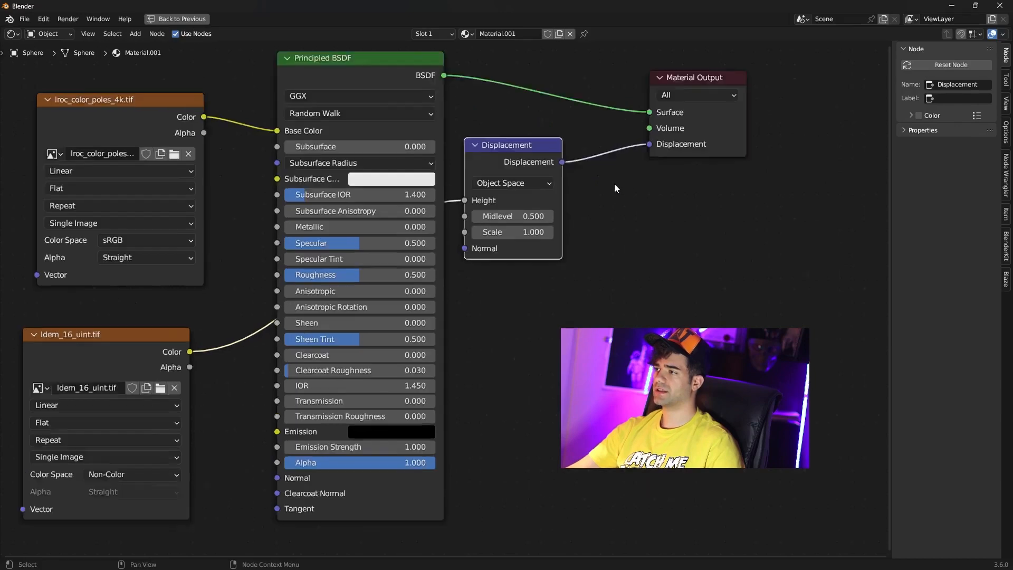
{"action": "middle_click_drag", "start_coordinate": [610, 192], "coordinate": [467, 219]}
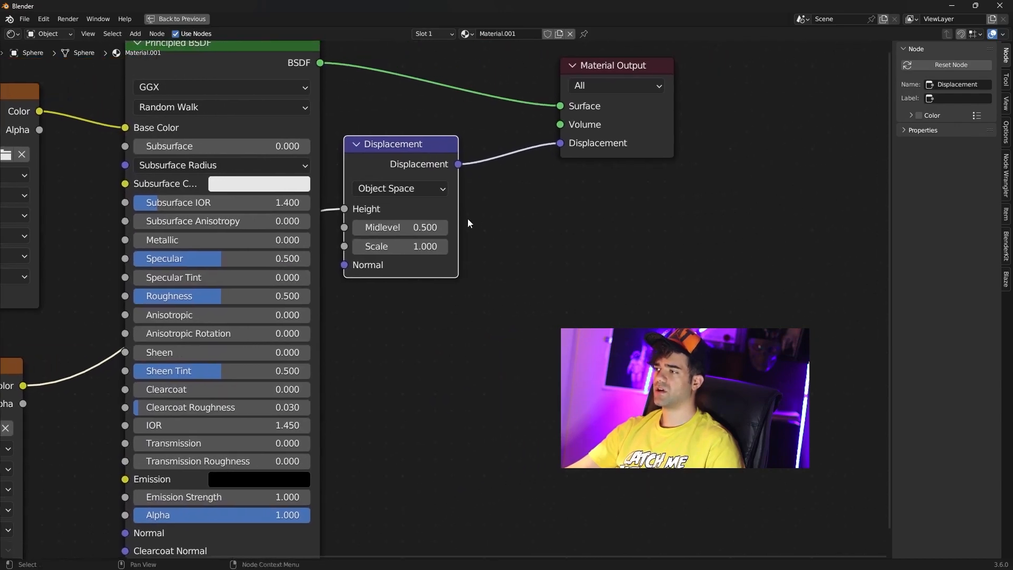
{"action": "left_click", "coordinate": [429, 243]}
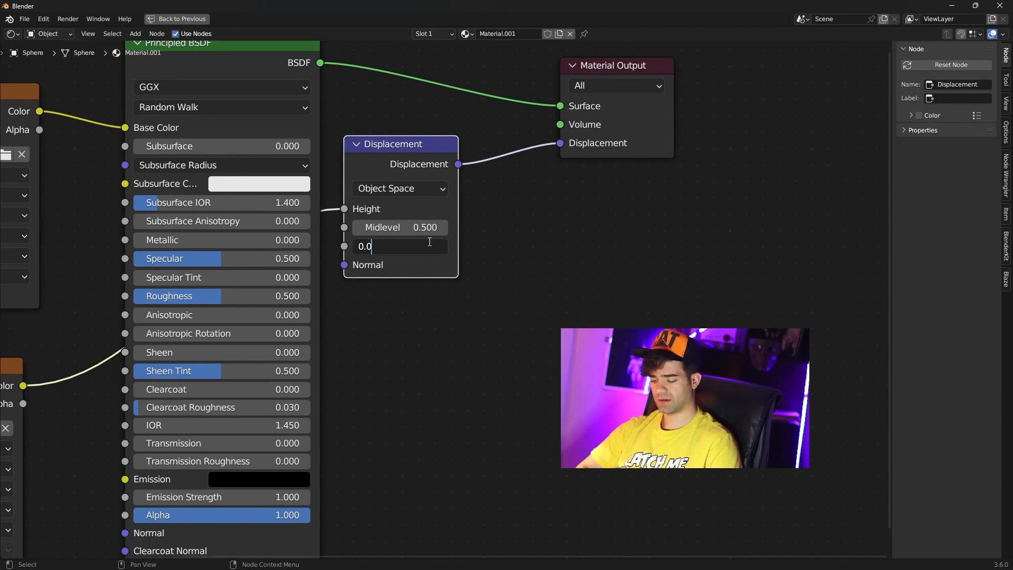
{"action": "type", "text": "0.03"}
{"action": "key", "text": "Return"}
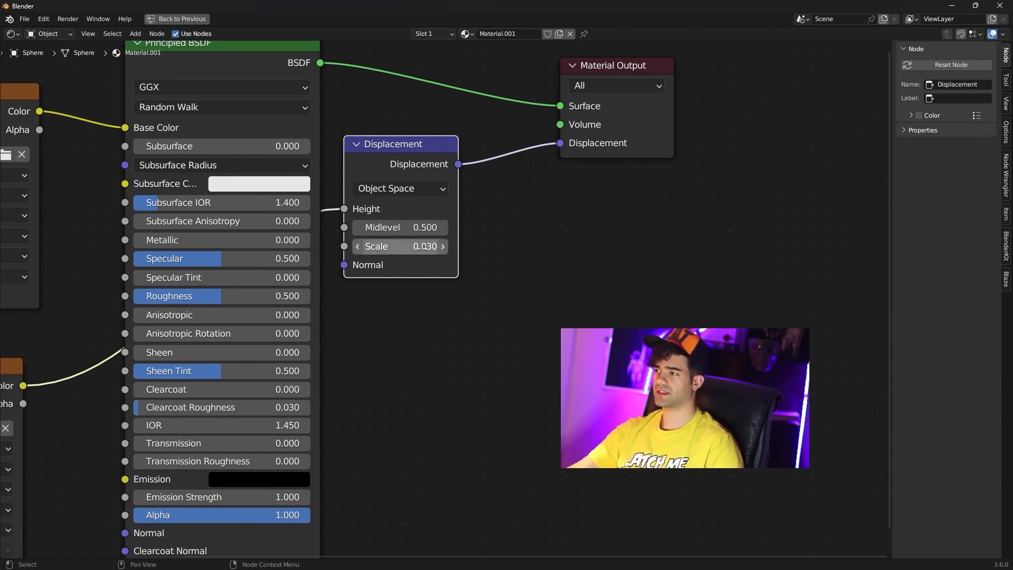
{"action": "left_click", "coordinate": [508, 258]}
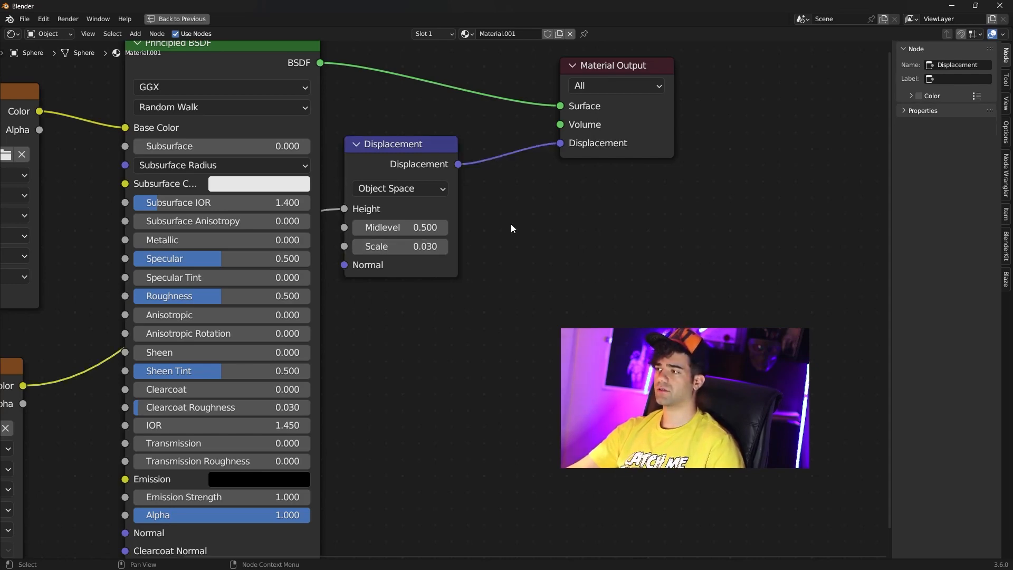
Step: Restore the full workspace layout and show the viewport in Rendered shading, with the moon's surface seen up close
{"action": "key", "text": "ctrl+space"}
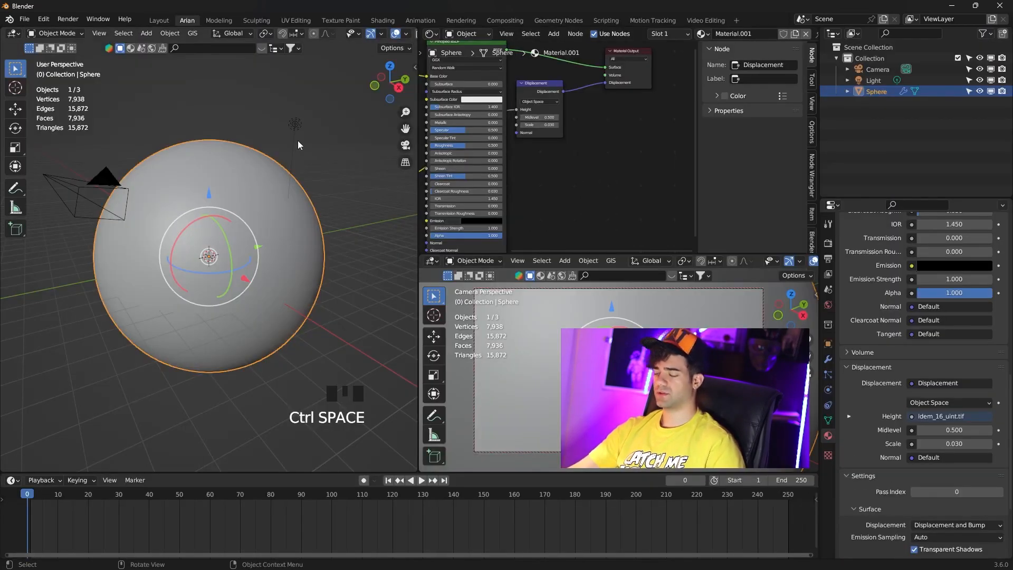
{"action": "key", "text": "z"}
{"action": "left_click", "coordinate": [293, 78]}
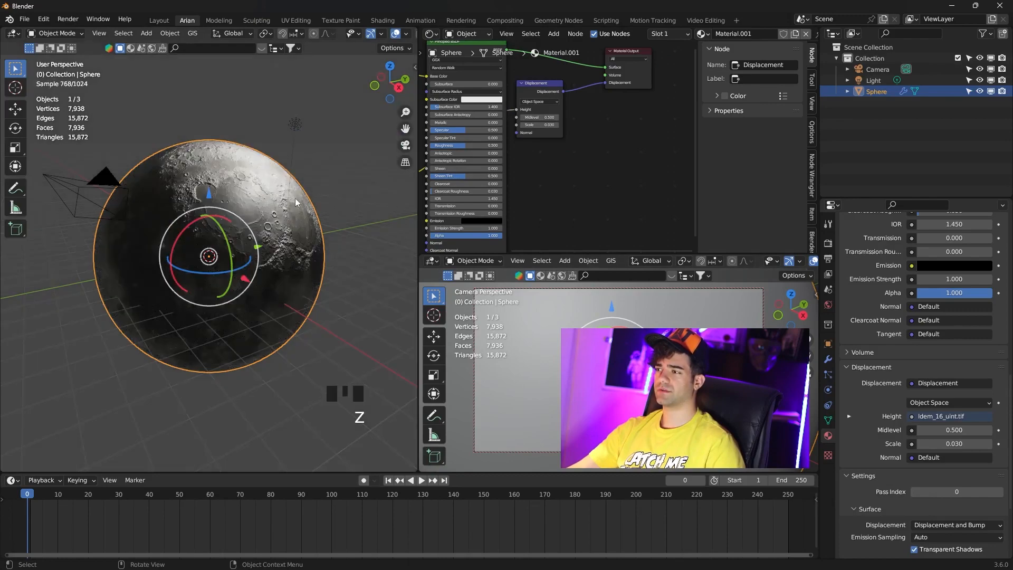
{"action": "scroll", "coordinate": [296, 202], "scroll_direction": "up", "scroll_amount": 2}
{"action": "middle_click_drag", "start_coordinate": [296, 202], "coordinate": [269, 238]}
{"action": "scroll", "coordinate": [292, 221], "scroll_direction": "down", "scroll_amount": 1}
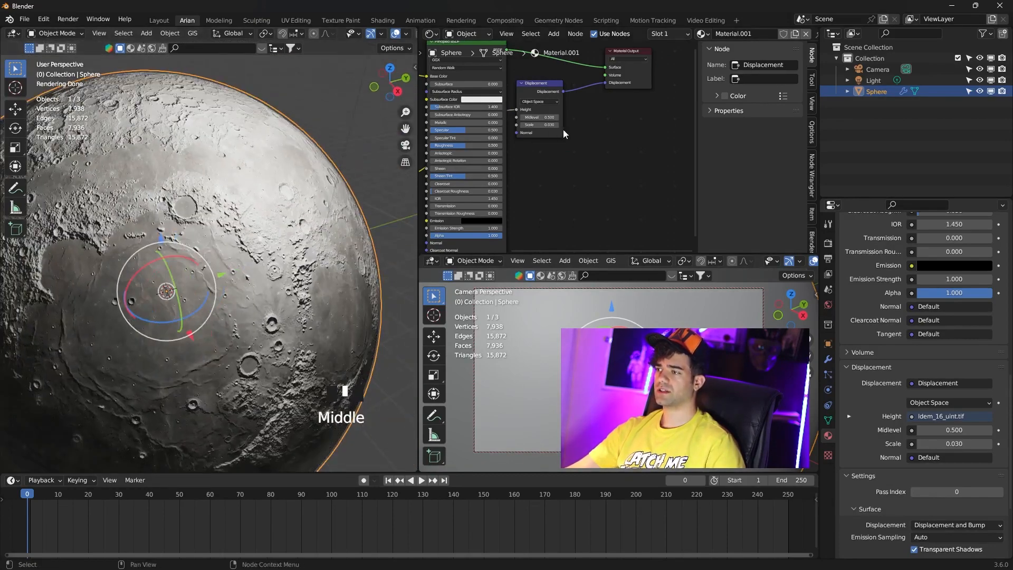
Step: Try stronger Displacement scales of 0.130, 0.230 and 0.430 on the moon, and return the scale to 0.030
{"action": "scroll", "coordinate": [563, 133], "scroll_direction": "up", "scroll_amount": 4}
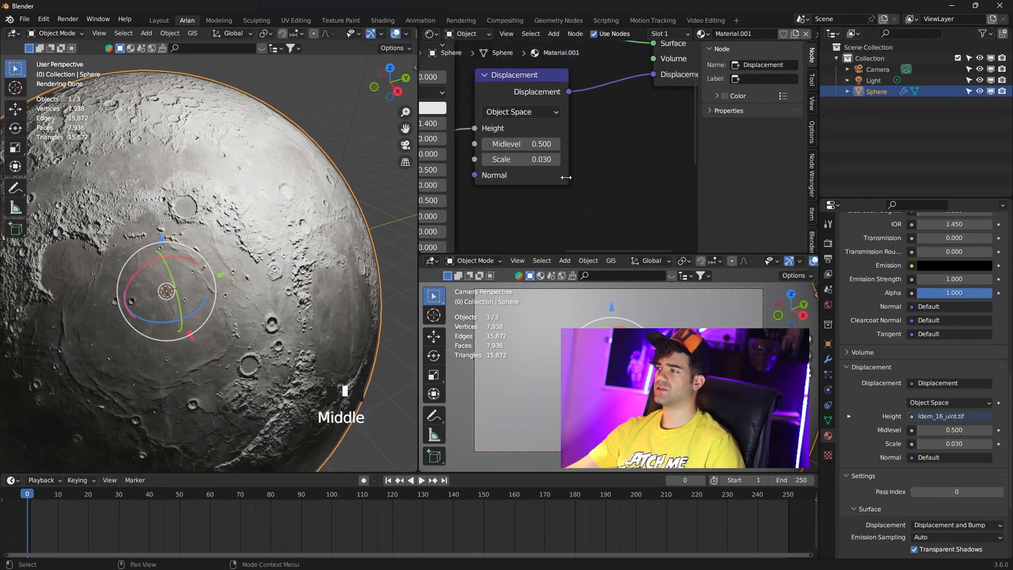
{"action": "left_click", "coordinate": [557, 160]}
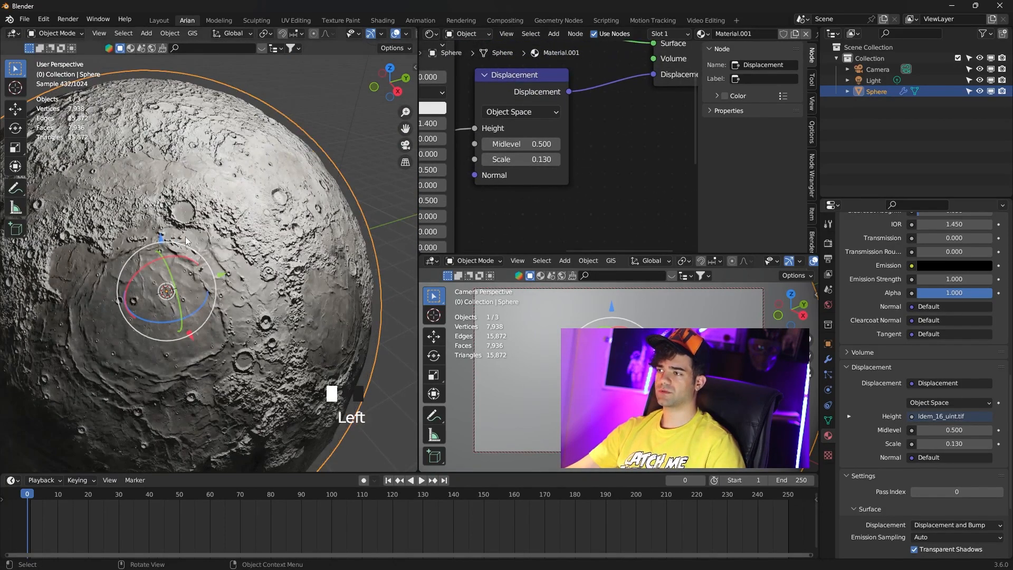
{"action": "middle_click_drag", "start_coordinate": [186, 240], "coordinate": [284, 187]}
{"action": "scroll", "coordinate": [288, 185], "scroll_direction": "up", "scroll_amount": 1}
{"action": "scroll", "coordinate": [288, 185], "scroll_direction": "down", "scroll_amount": 1}
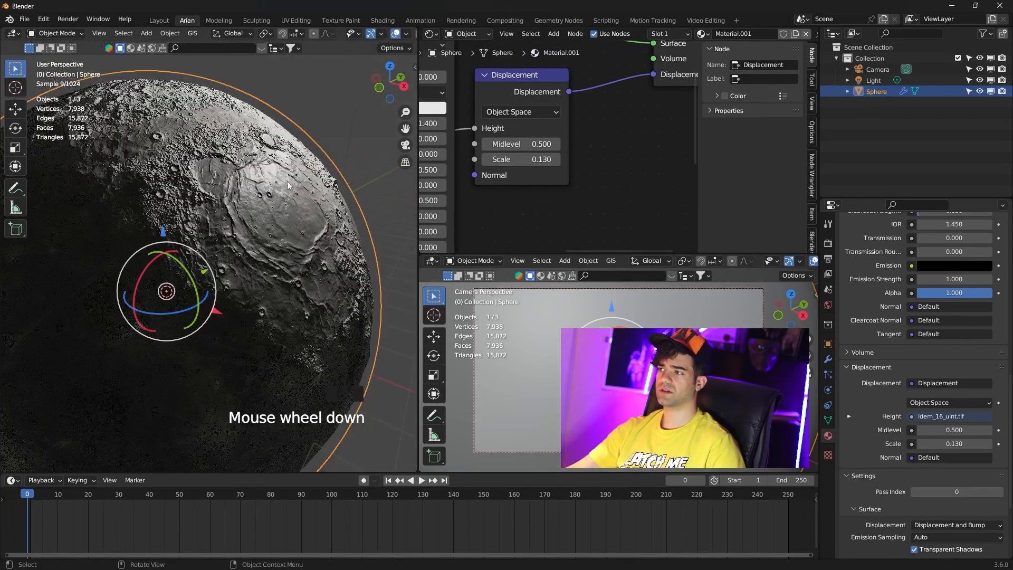
{"action": "left_click", "coordinate": [556, 160]}
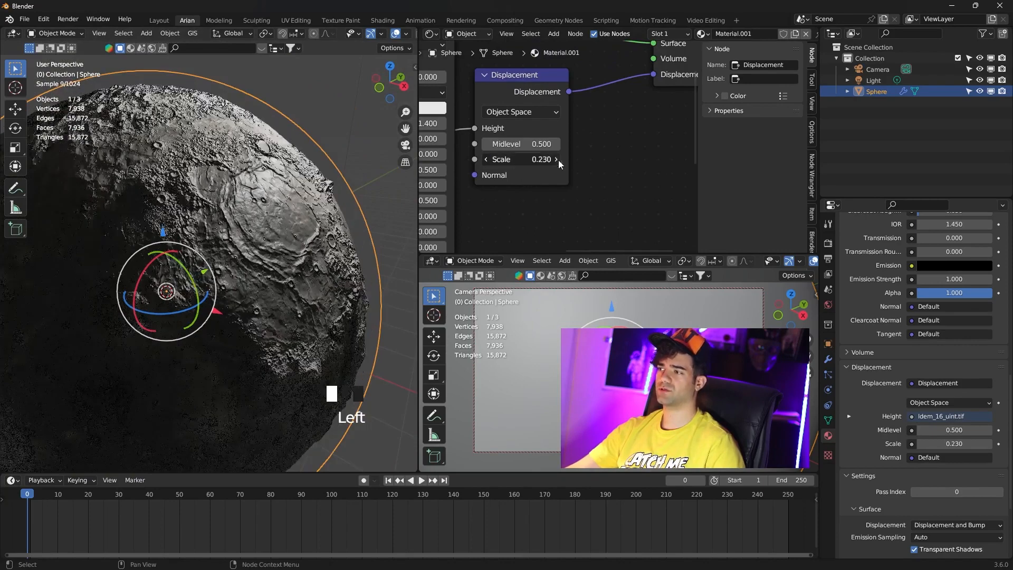
{"action": "double_click", "coordinate": [557, 159]}
{"action": "double_click", "coordinate": [556, 159]}
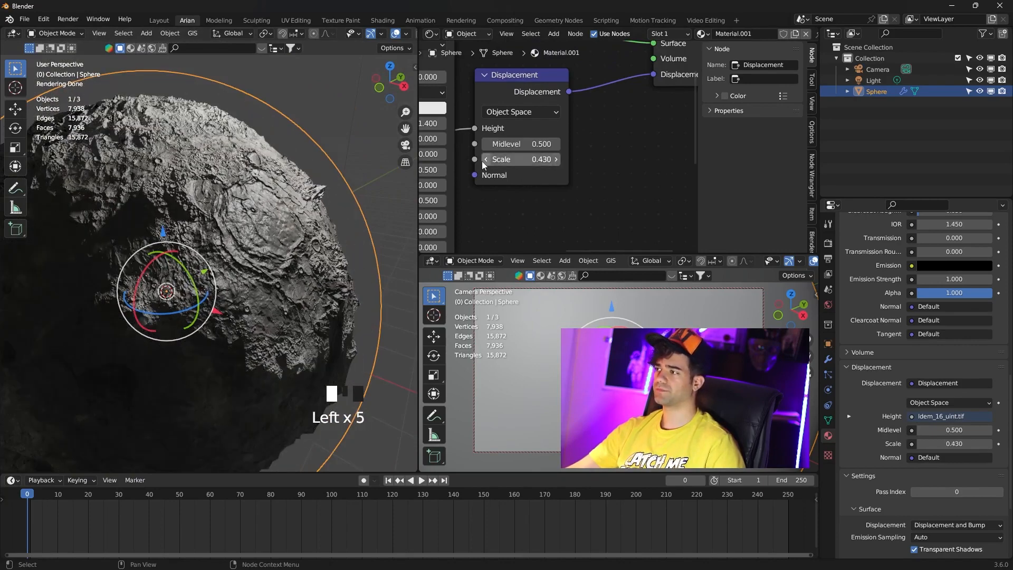
{"action": "left_click", "coordinate": [486, 159]}
{"action": "double_click", "coordinate": [486, 159]}
{"action": "double_click", "coordinate": [485, 160]}
{"action": "left_click", "coordinate": [486, 159]}
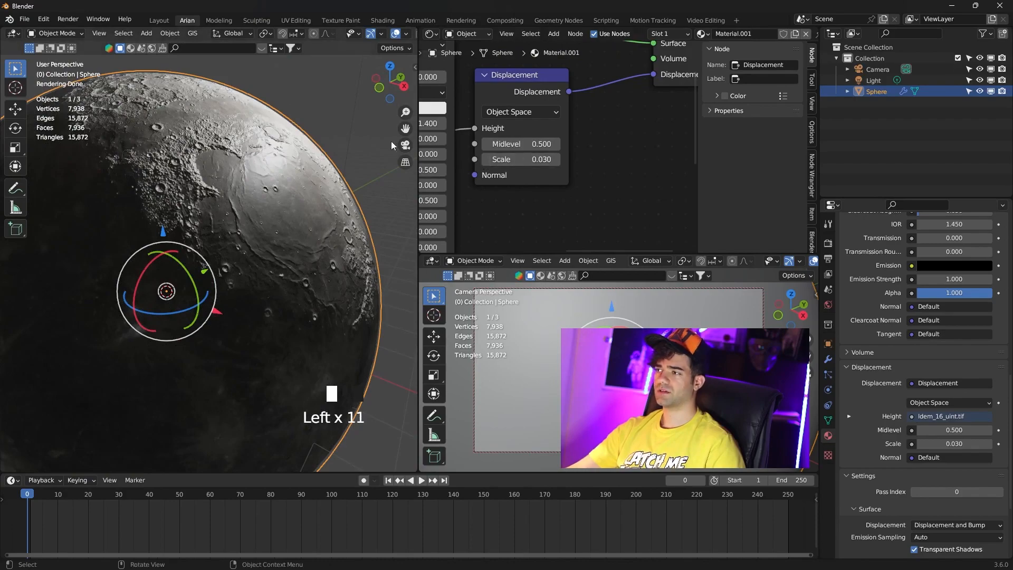
Step: Convert the scene's light to a Sun with a strength of 1
{"action": "left_click", "coordinate": [337, 115]}
{"action": "mouse_move", "coordinate": [337, 116]}
{"action": "middle_mouse_down"}
{"action": "mouse_move", "coordinate": [284, 141]}
{"action": "mouse_move", "coordinate": [227, 150]}
{"action": "mouse_move", "coordinate": [282, 140]}
{"action": "mouse_move", "coordinate": [336, 114]}
{"action": "middle_mouse_up"}
{"action": "middle_click_drag", "start_coordinate": [336, 114], "coordinate": [261, 176]}
{"action": "scroll", "coordinate": [263, 167], "scroll_direction": "down", "scroll_amount": 3}
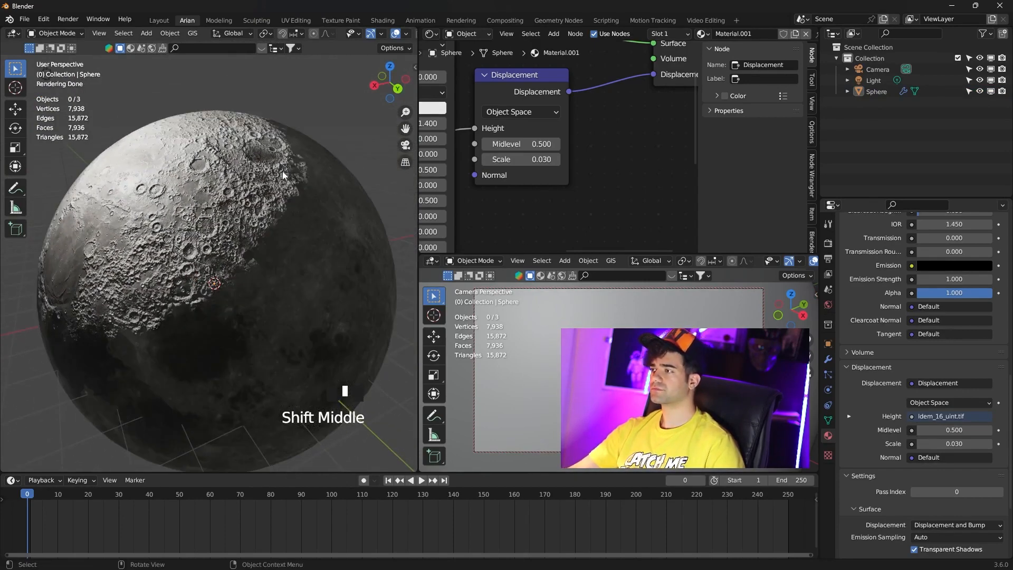
{"action": "left_click", "coordinate": [873, 80]}
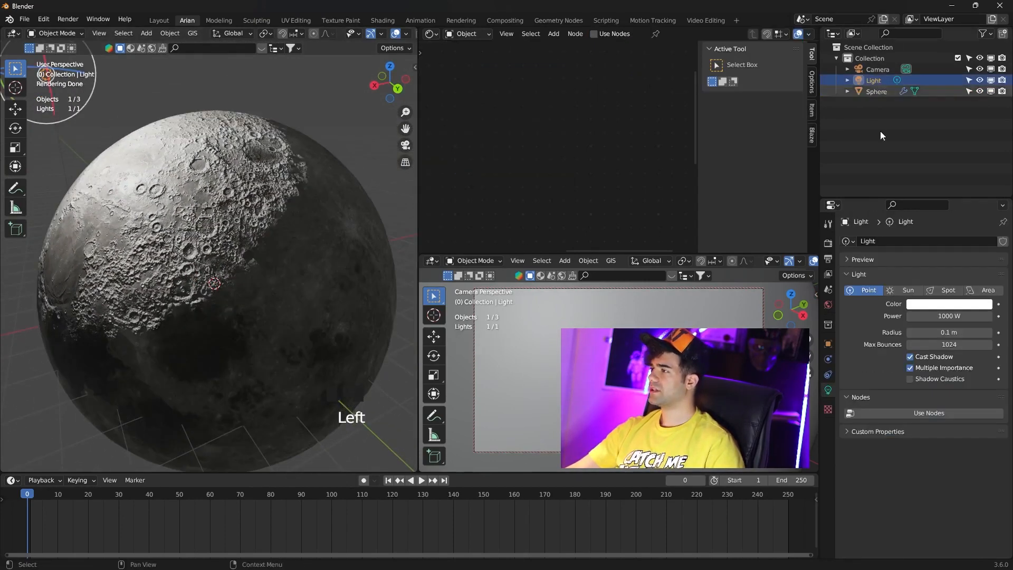
{"action": "left_click", "coordinate": [906, 290]}
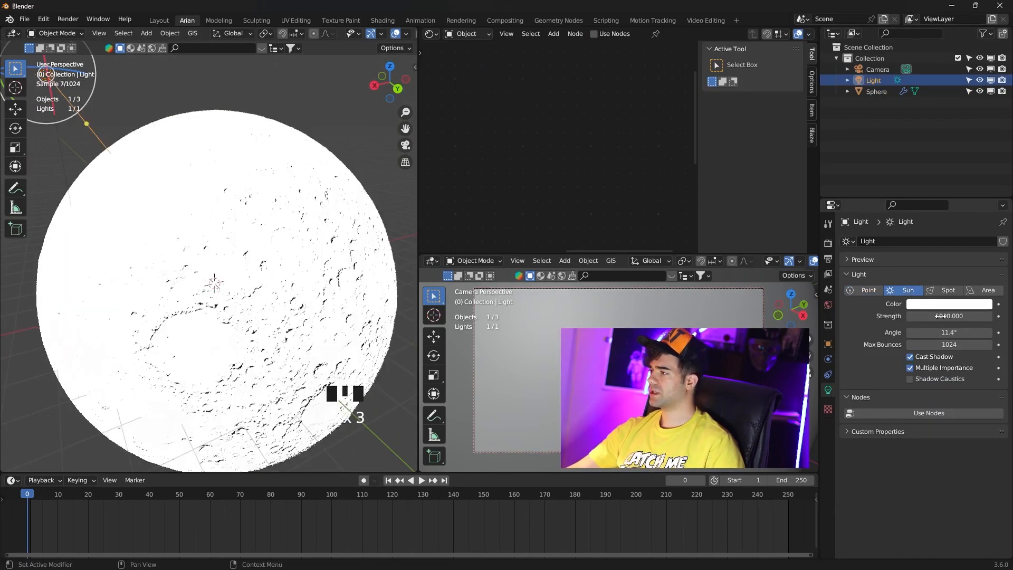
{"action": "left_click", "coordinate": [942, 316]}
{"action": "left_click", "coordinate": [950, 446]}
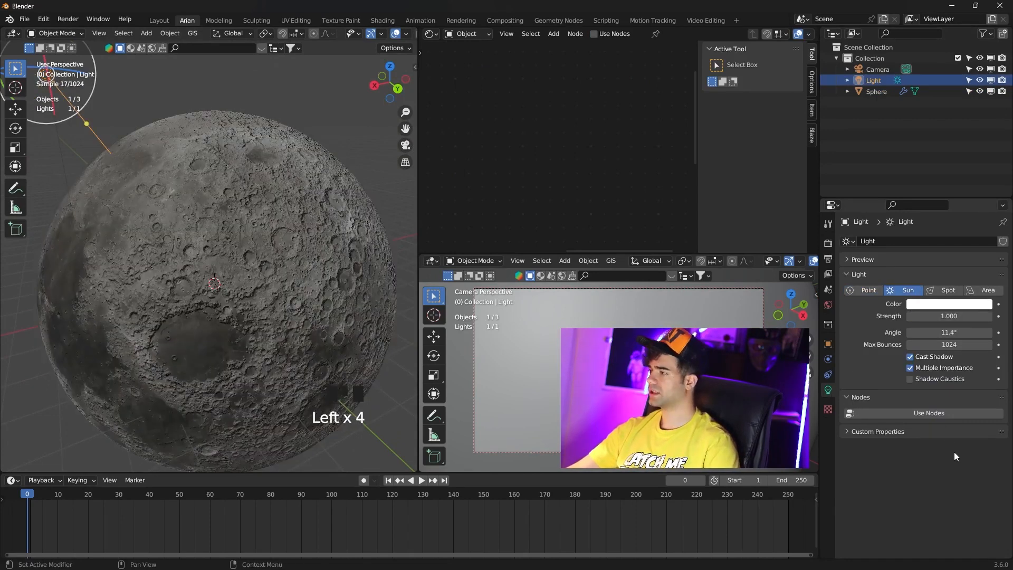
Step: Switch the shader editor to the World nodes and set the Background strength to 0
{"action": "middle_click_drag", "start_coordinate": [275, 226], "coordinate": [412, 227]}
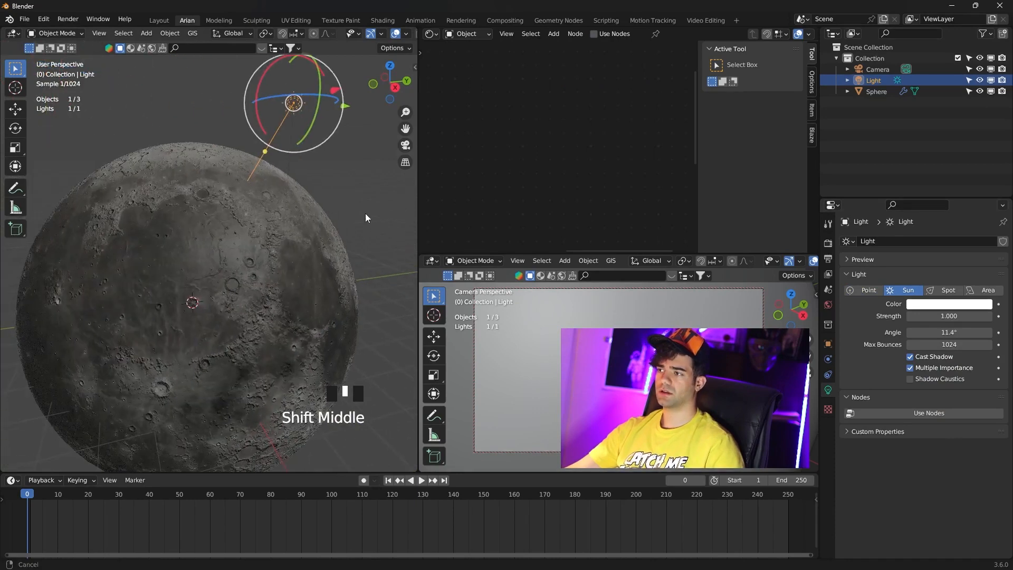
{"action": "left_click", "coordinate": [466, 35]}
{"action": "left_click", "coordinate": [464, 59]}
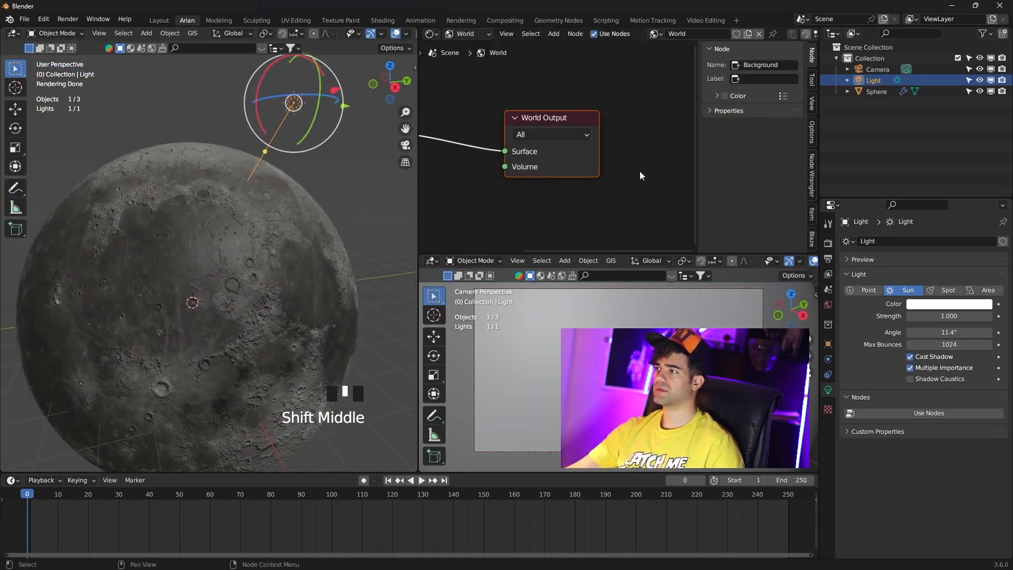
{"action": "middle_click_drag", "start_coordinate": [500, 101], "coordinate": [613, 87]}
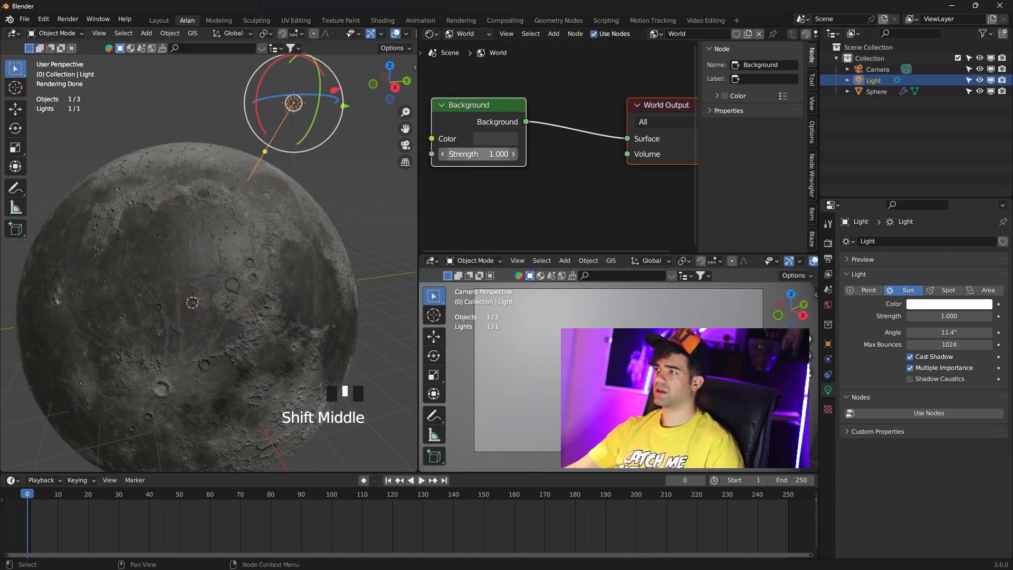
{"action": "left_click", "coordinate": [478, 153]}
{"action": "type", "text": "0"}
{"action": "left_click", "coordinate": [544, 191]}
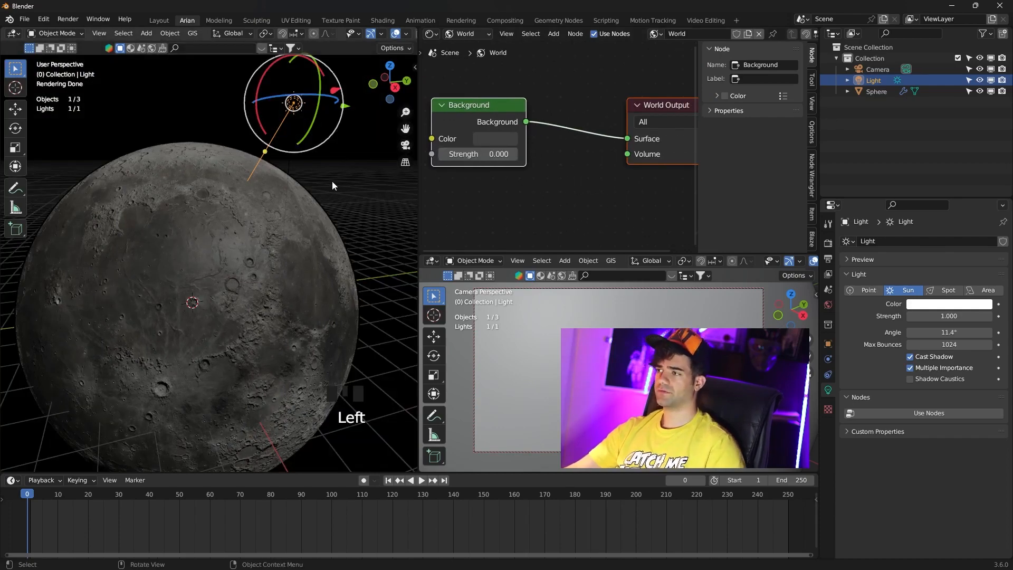
Step: Raise the sun light vertically above the moon
{"action": "left_click", "coordinate": [333, 181]}
{"action": "middle_click_drag", "start_coordinate": [334, 181], "coordinate": [313, 201]}
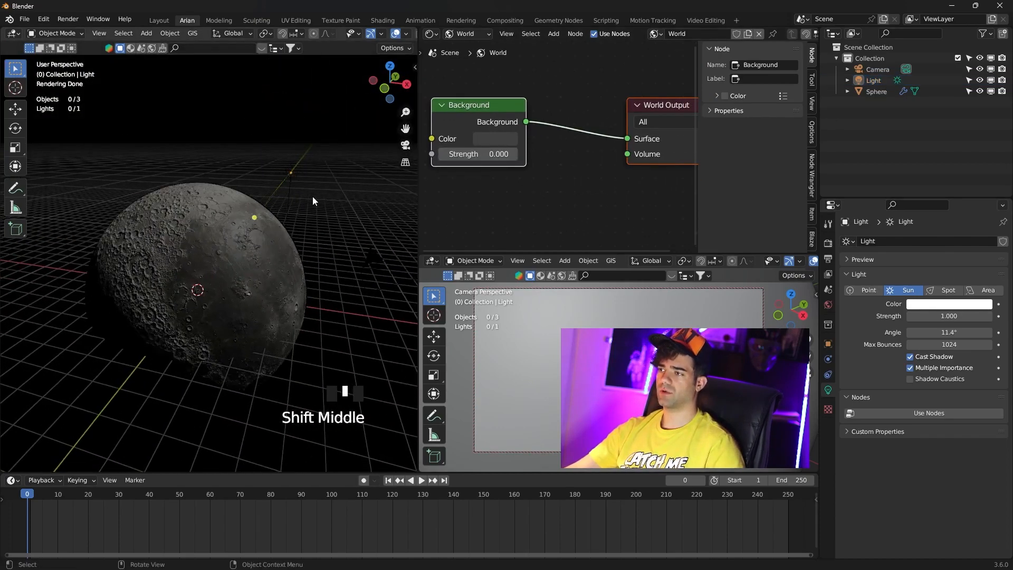
{"action": "left_click", "coordinate": [293, 170]}
{"action": "left_click_drag", "start_coordinate": [301, 107], "coordinate": [306, 61]}
{"action": "left_click_drag", "start_coordinate": [262, 175], "coordinate": [277, 184]}
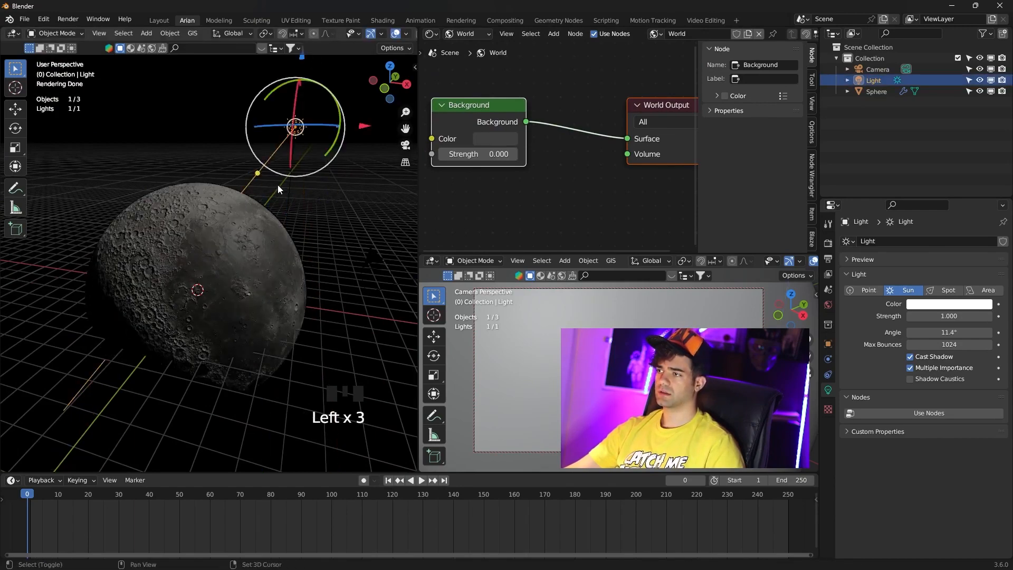
Step: Set the sun light's strength to 5
{"action": "scroll", "coordinate": [325, 176], "scroll_direction": "up", "scroll_amount": 2}
{"action": "middle_click_drag", "start_coordinate": [326, 179], "coordinate": [317, 186], "text": "shift"}
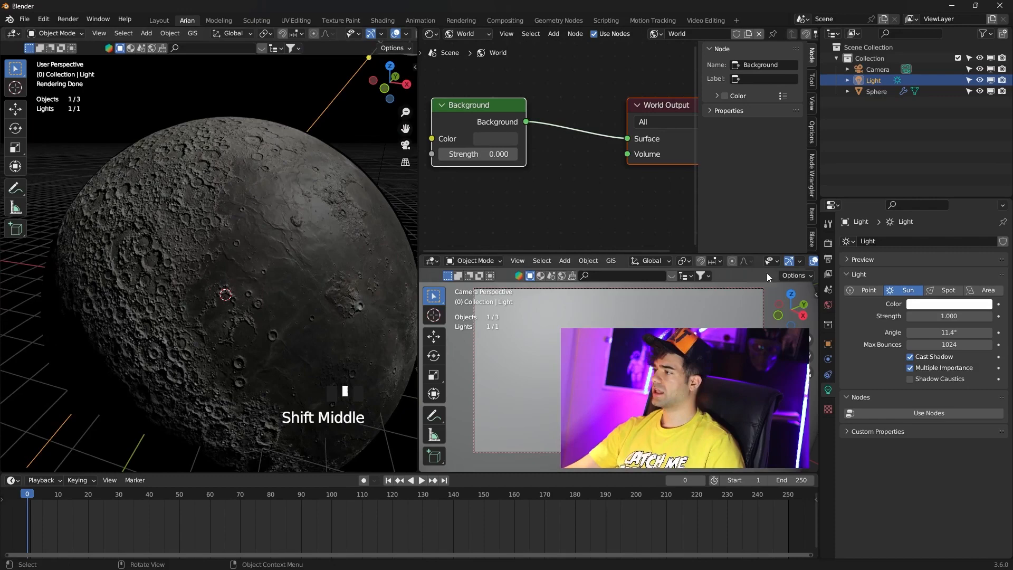
{"action": "left_click", "coordinate": [970, 316]}
{"action": "type", "text": "5"}
{"action": "left_click", "coordinate": [957, 478]}
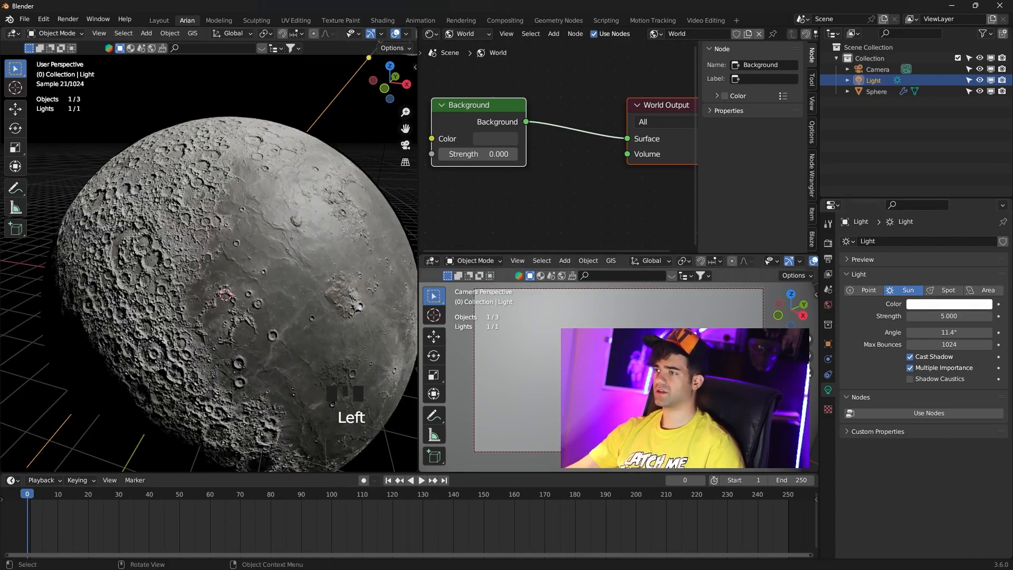
Step: Deselect the light and enlarge the camera viewport upward over the shader editor's area
{"action": "scroll", "coordinate": [274, 204], "scroll_direction": "down", "scroll_amount": 2}
{"action": "mouse_move", "coordinate": [274, 204]}
{"action": "middle_mouse_down"}
{"action": "mouse_move", "coordinate": [316, 192]}
{"action": "mouse_move", "coordinate": [240, 186]}
{"action": "mouse_move", "coordinate": [276, 185]}
{"action": "middle_mouse_up"}
{"action": "scroll", "coordinate": [271, 205], "scroll_direction": "down", "scroll_amount": 2}
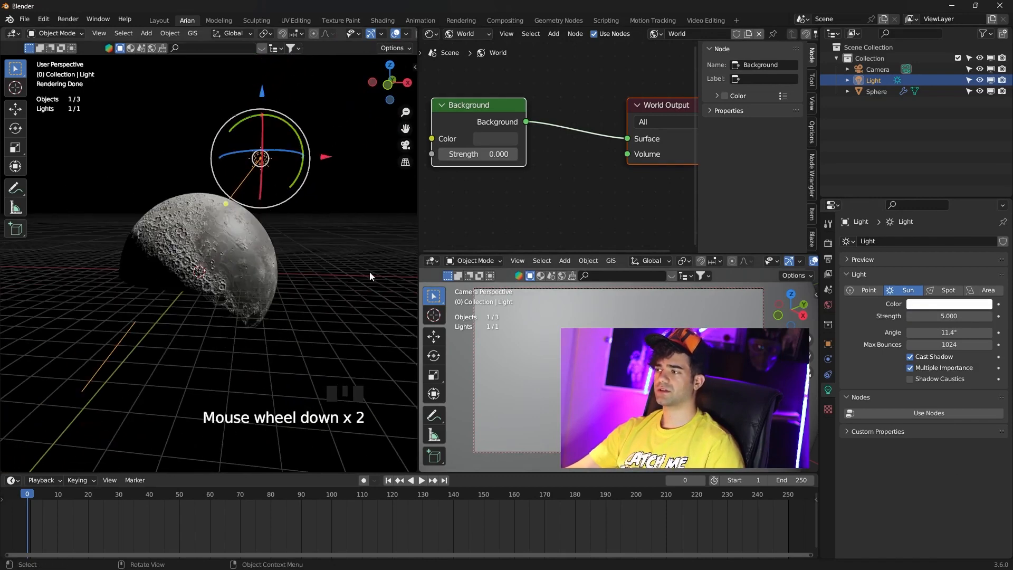
{"action": "left_click", "coordinate": [316, 271]}
{"action": "scroll", "coordinate": [527, 369], "scroll_direction": "down", "scroll_amount": 2}
{"action": "scroll", "coordinate": [528, 369], "scroll_direction": "down", "scroll_amount": 2}
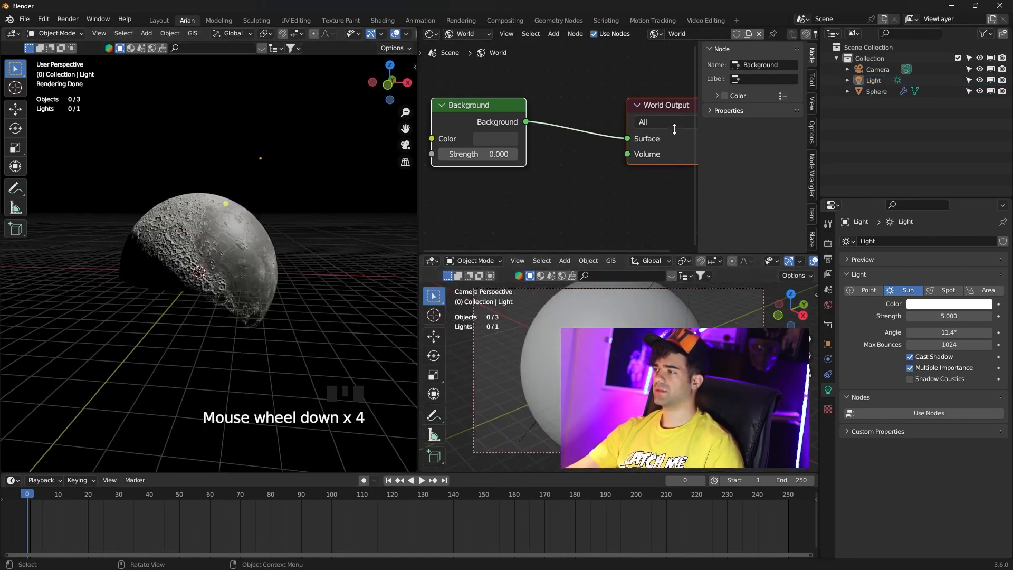
{"action": "left_click", "coordinate": [683, 261]}
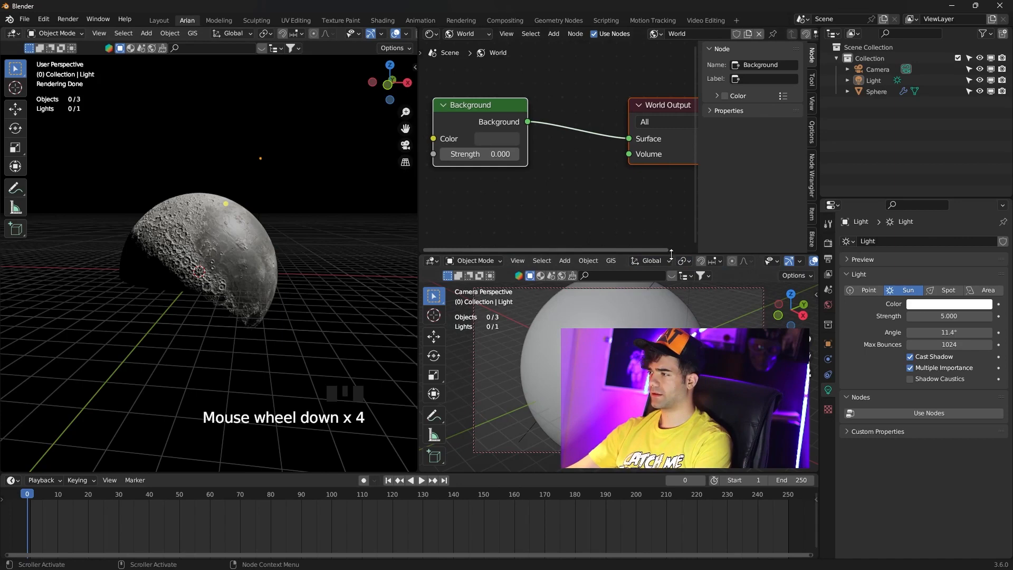
{"action": "left_click_drag", "start_coordinate": [671, 254], "coordinate": [658, 47]}
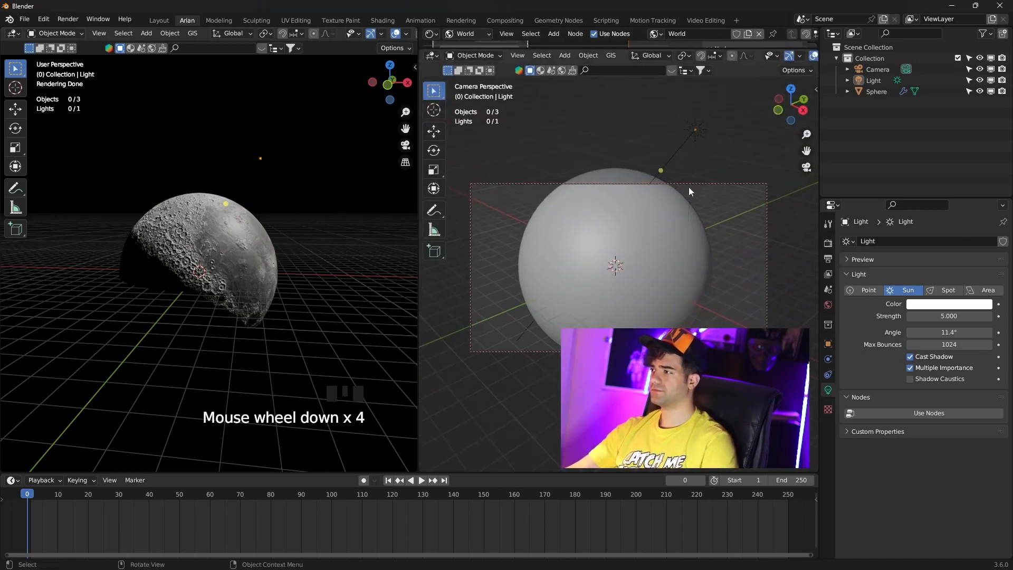
Step: Frame the half-lit moon in the rendered viewport and align the active camera to that view
{"action": "mouse_move", "coordinate": [710, 235]}
{"action": "middle_mouse_down", "text": "shift"}
{"action": "mouse_move", "coordinate": [704, 198]}
{"action": "mouse_move", "coordinate": [714, 248]}
{"action": "mouse_move", "coordinate": [700, 194]}
{"action": "mouse_move", "coordinate": [703, 249]}
{"action": "middle_mouse_up", "text": "shift"}
{"action": "middle_click_drag", "start_coordinate": [160, 237], "coordinate": [272, 219]}
{"action": "scroll", "coordinate": [215, 259], "scroll_direction": "up", "scroll_amount": 1}
{"action": "scroll", "coordinate": [216, 258], "scroll_direction": "up", "scroll_amount": 1}
{"action": "scroll", "coordinate": [248, 190], "scroll_direction": "down", "scroll_amount": 1}
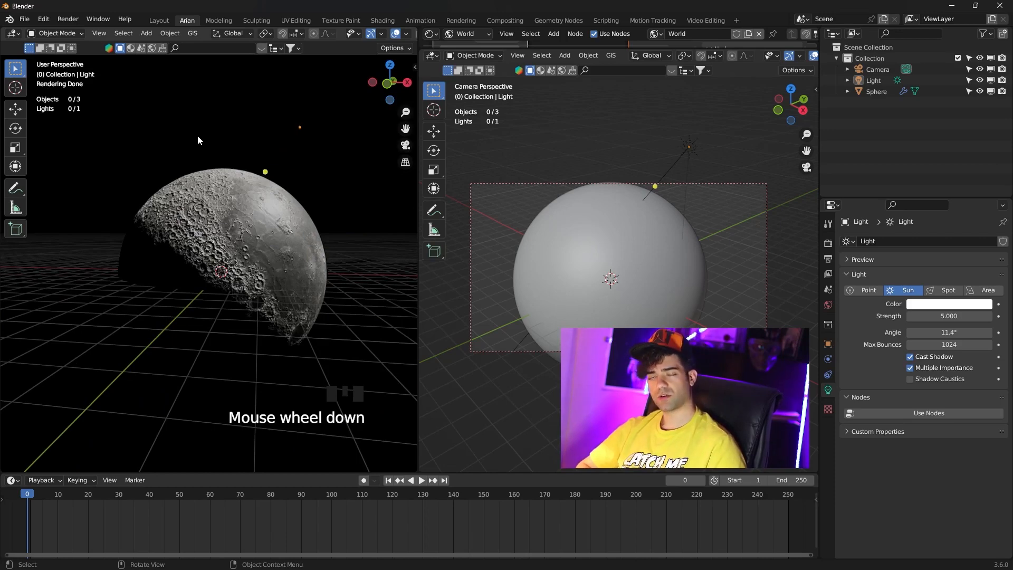
{"action": "key", "text": "ctrl+alt+KP_0"}
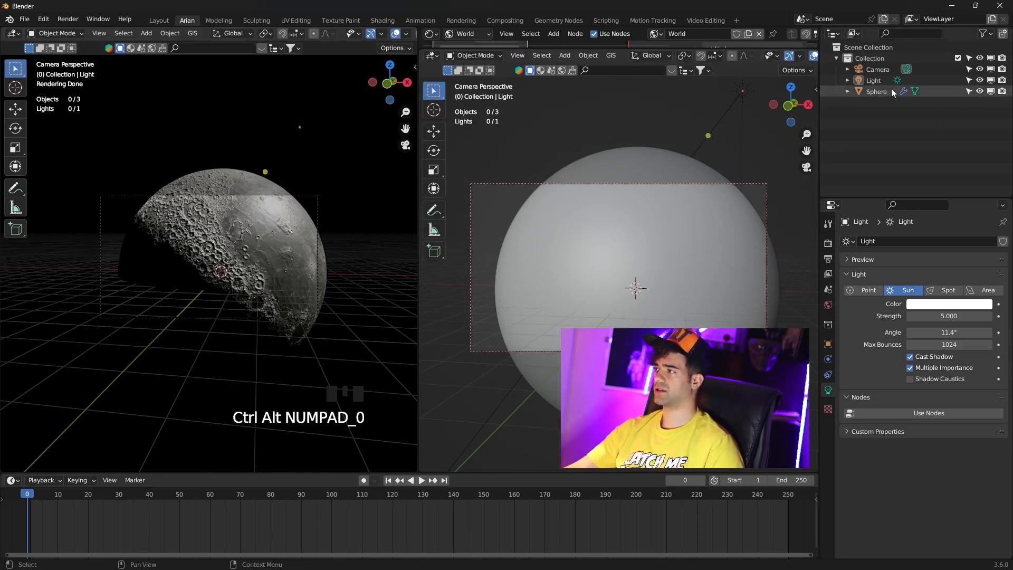
Step: Select the camera and pull it back so the whole moon sits inside the camera frame
{"action": "left_click", "coordinate": [878, 69]}
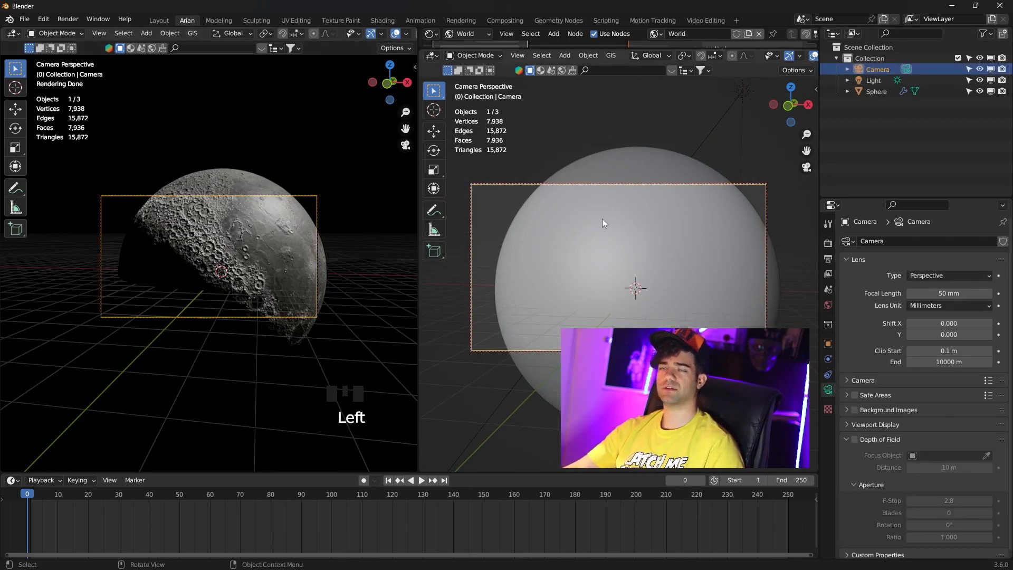
{"action": "middle_click_drag", "start_coordinate": [707, 274], "coordinate": [671, 255]}
{"action": "scroll", "coordinate": [647, 280], "scroll_direction": "down", "scroll_amount": 2}
{"action": "scroll", "coordinate": [670, 265], "scroll_direction": "down", "scroll_amount": 1}
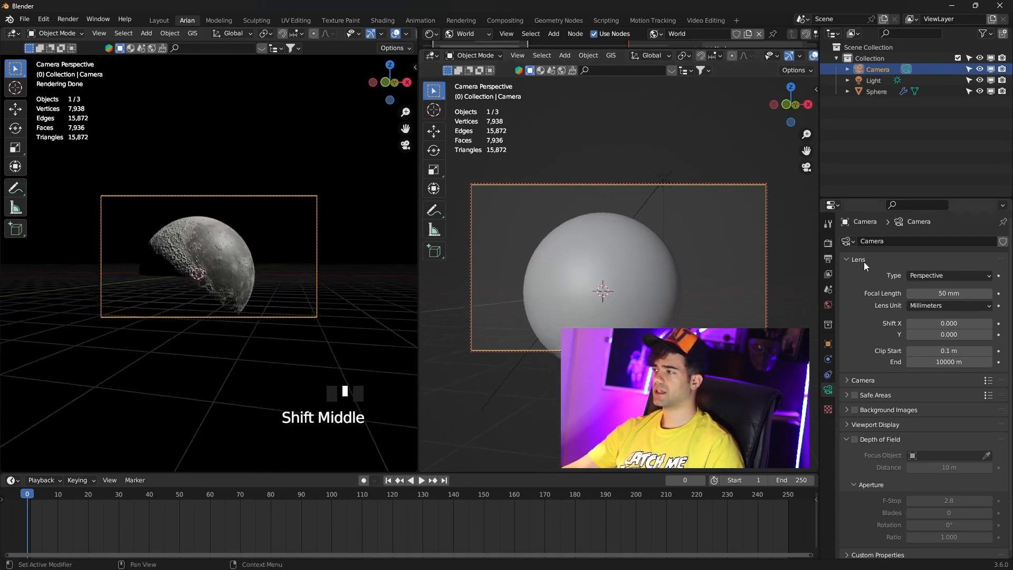
Step: Set the Cycles render max samples to 128 and render the image
{"action": "left_click", "coordinate": [828, 243]}
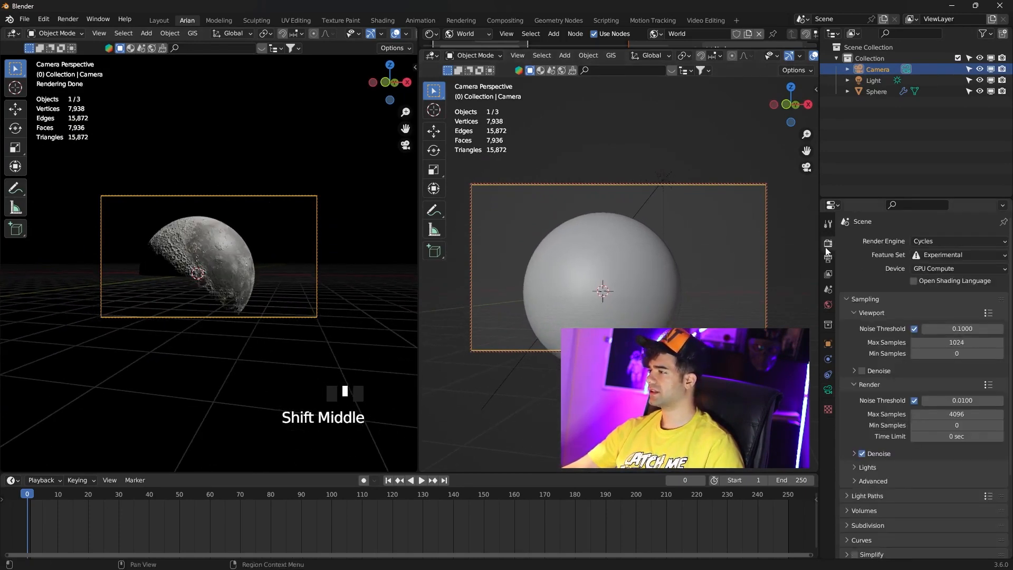
{"action": "left_click", "coordinate": [959, 413]}
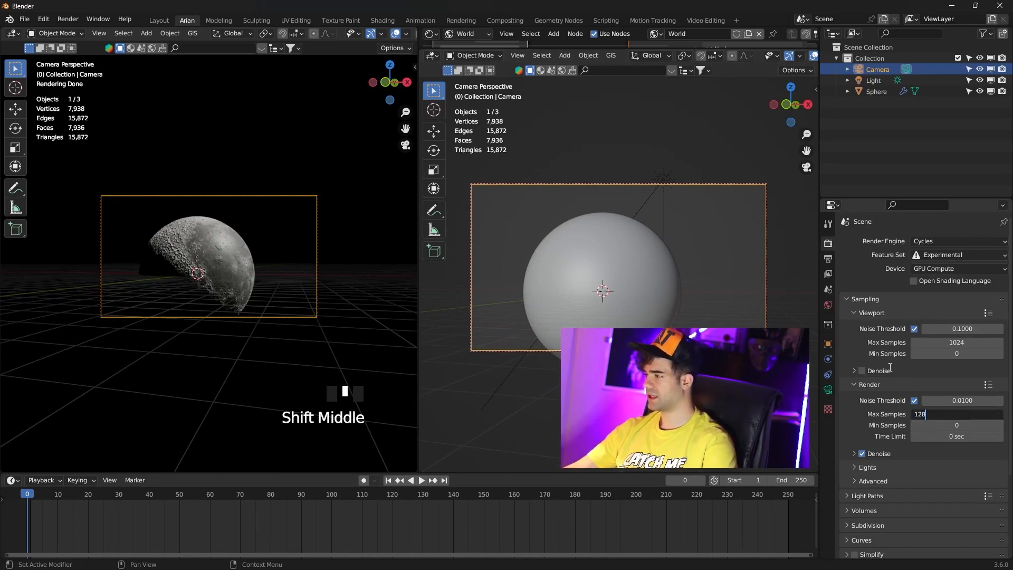
{"action": "key", "text": "Return"}
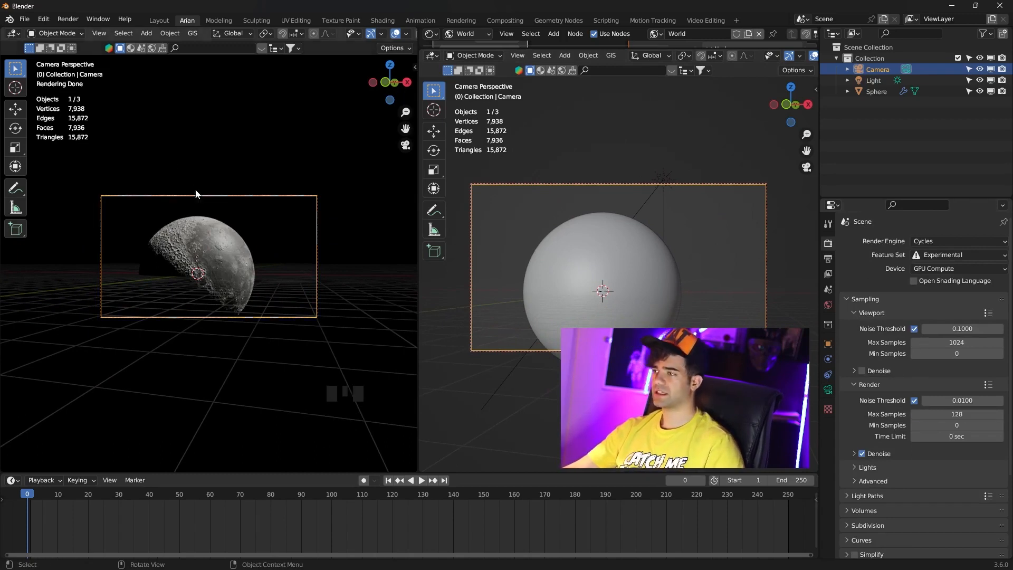
{"action": "left_click", "coordinate": [63, 20]}
{"action": "left_click", "coordinate": [90, 31]}
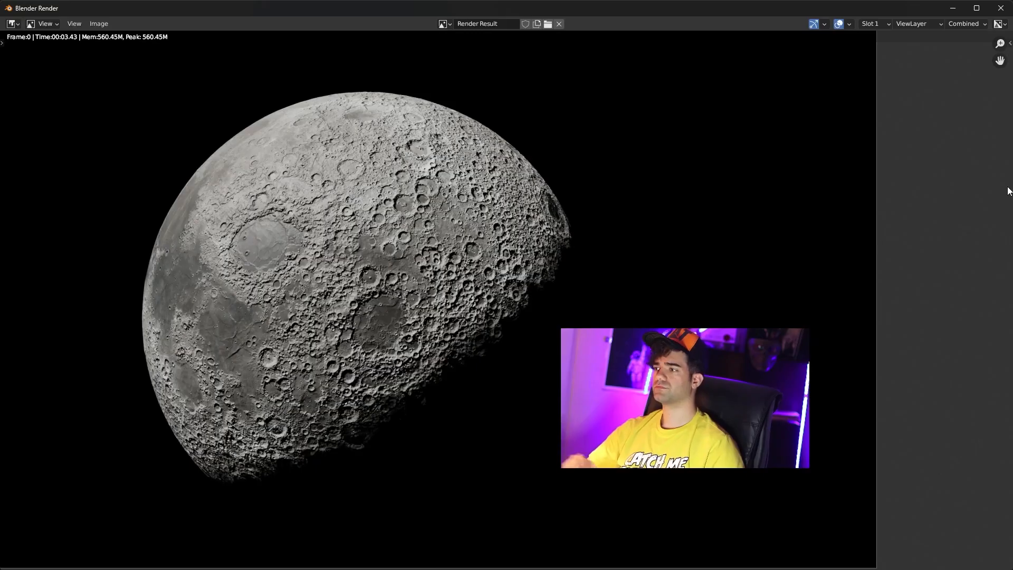